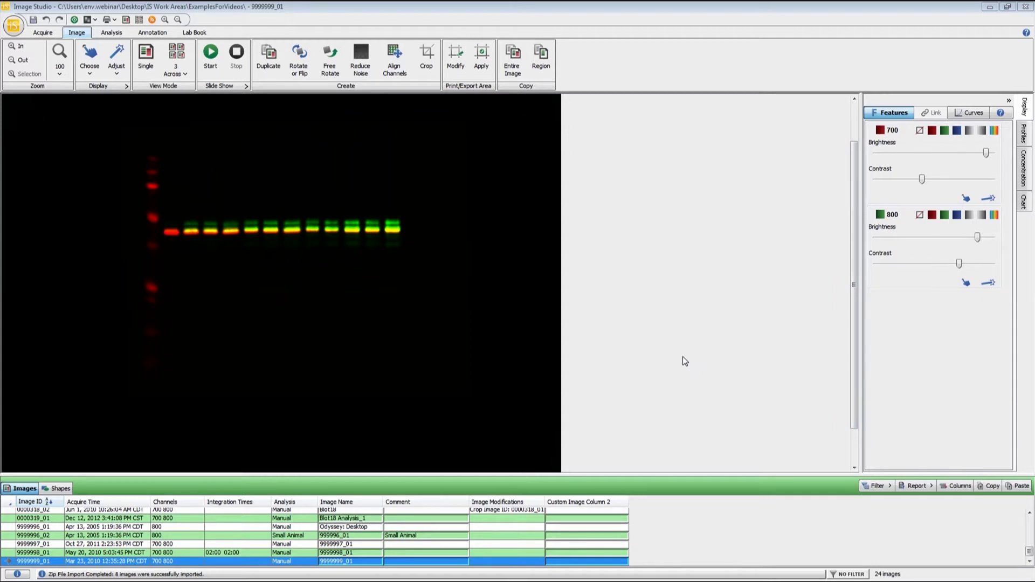
- Switch the image's analysis type from Manual to Western on the Analysis tab
{"action": "left_click", "coordinate": [111, 35]}
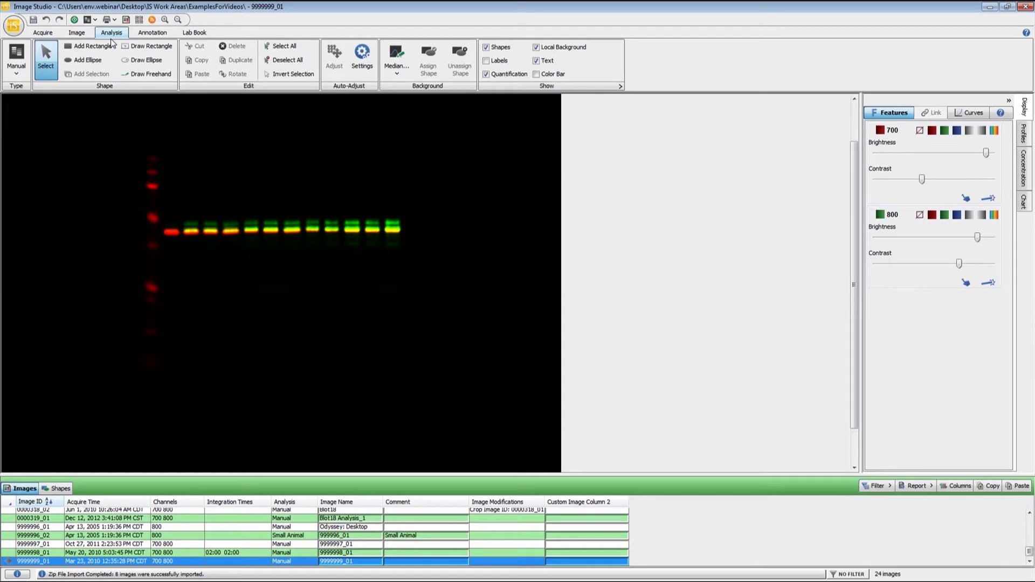
{"action": "left_click", "coordinate": [16, 75]}
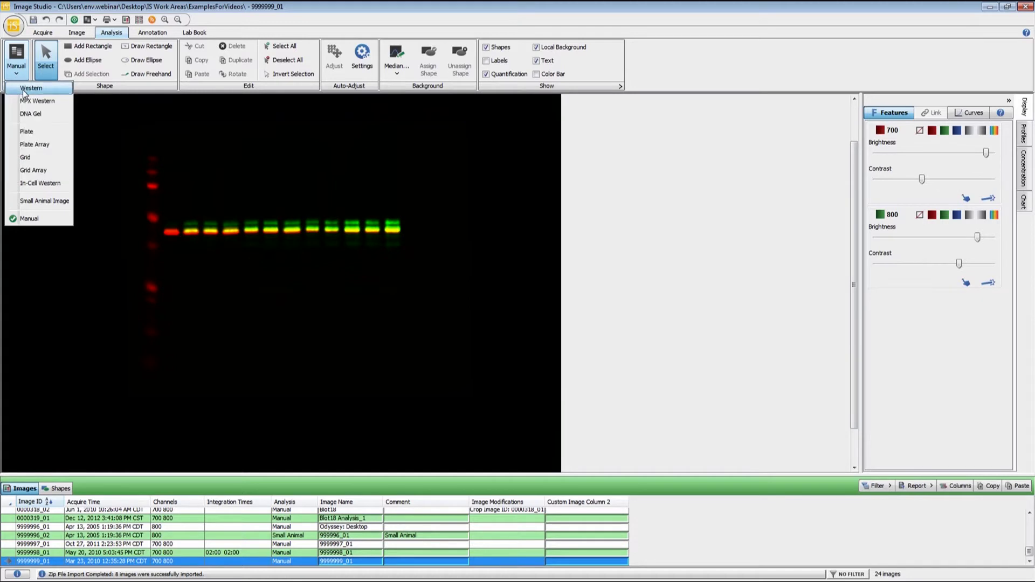
{"action": "left_click", "coordinate": [24, 89]}
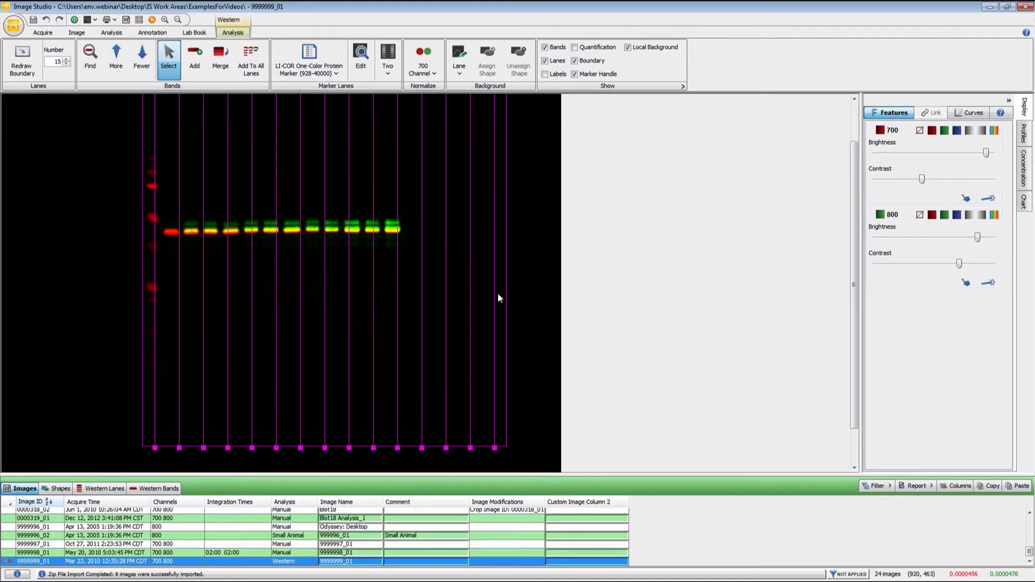
{"action": "left_click", "coordinate": [29, 73]}
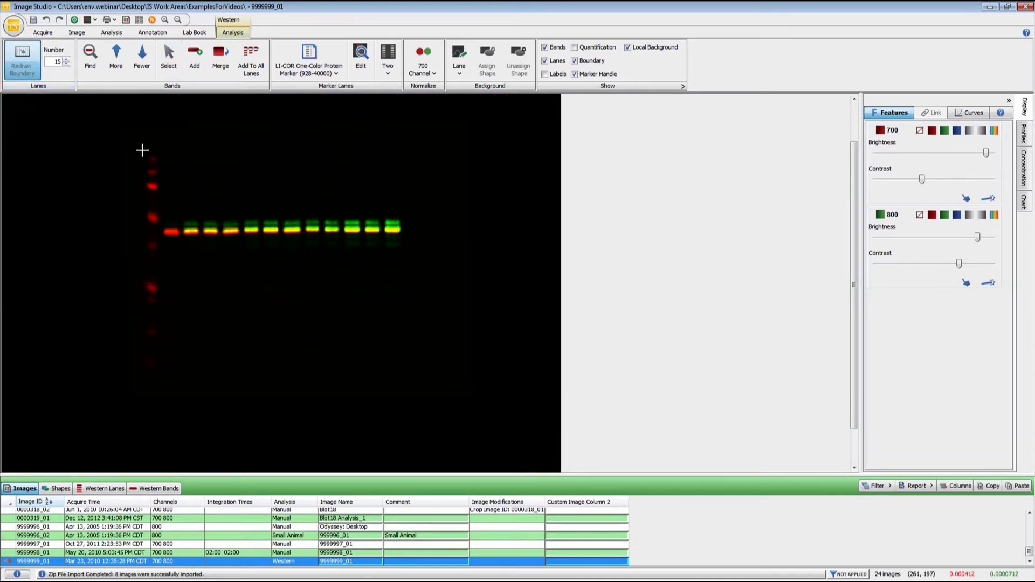
- Draw a new lane boundary around the gel, split it into 13 lanes, and nudge its right edge inward
{"action": "left_click_drag", "start_coordinate": [142, 150], "coordinate": [405, 420]}
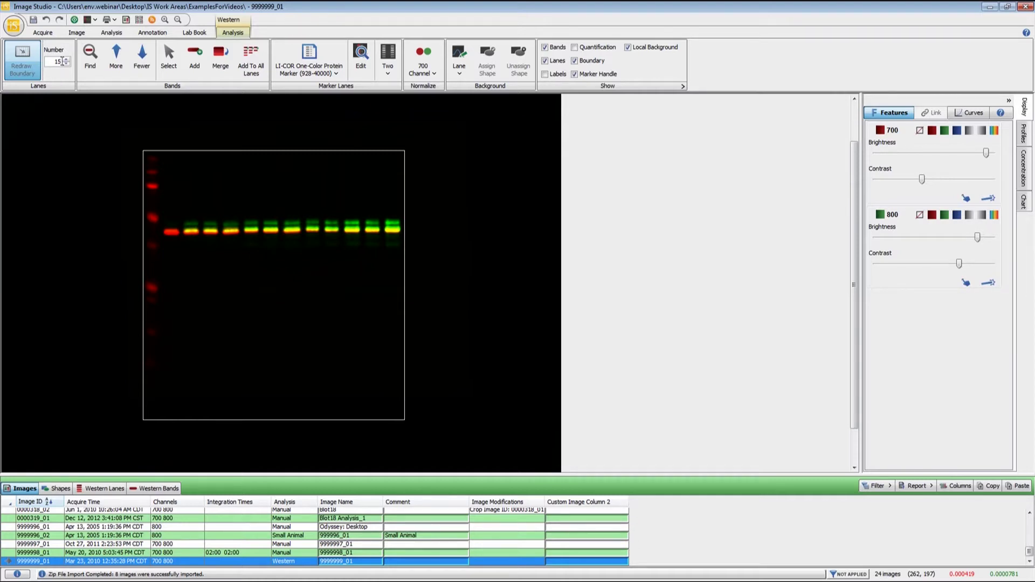
{"action": "left_click", "coordinate": [62, 61]}
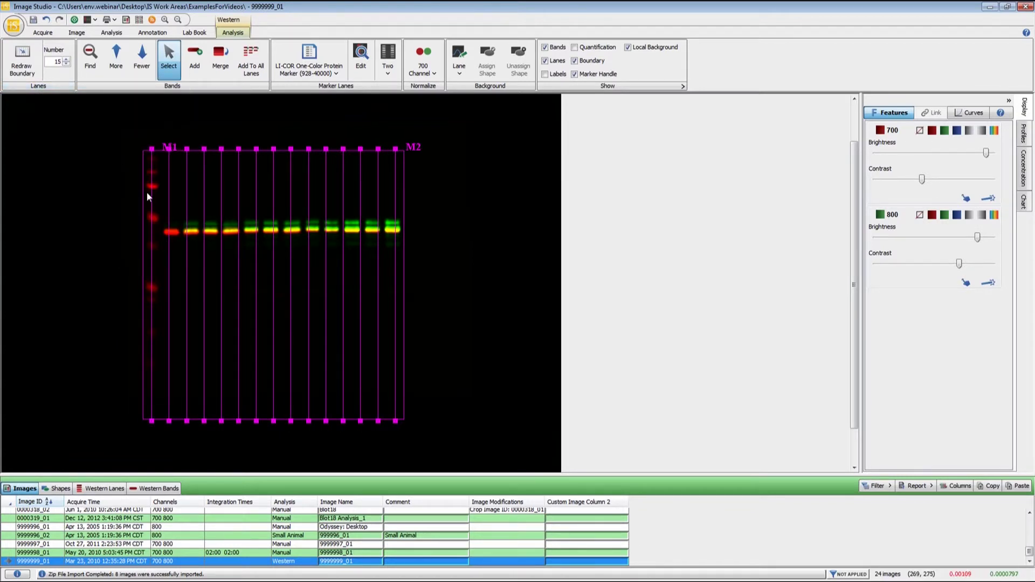
{"action": "left_click", "coordinate": [64, 64]}
{"action": "left_click", "coordinate": [64, 64]}
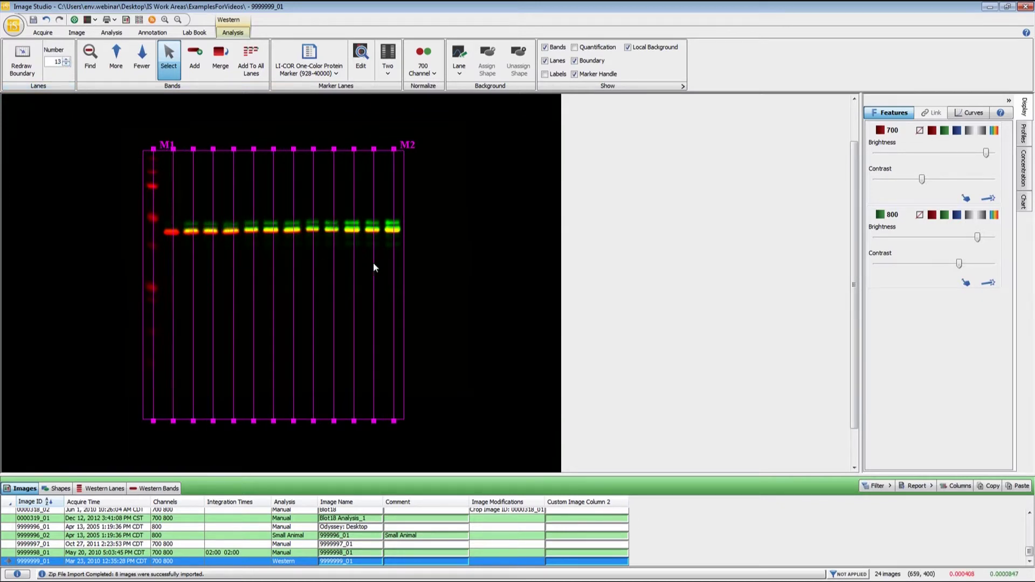
{"action": "left_click", "coordinate": [404, 284]}
{"action": "left_click_drag", "start_coordinate": [406, 284], "coordinate": [406, 286]}
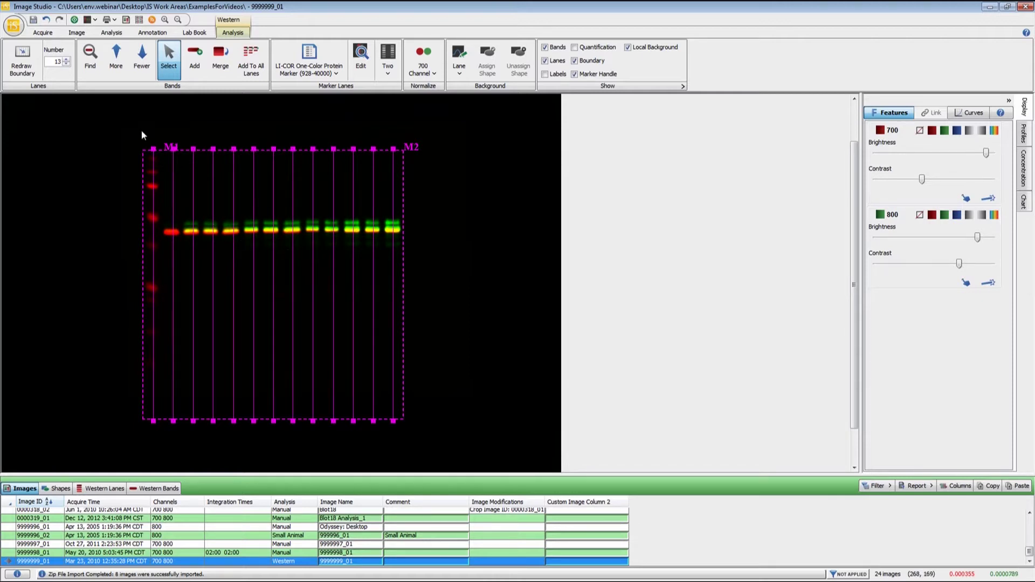
{"action": "left_click", "coordinate": [90, 60]}
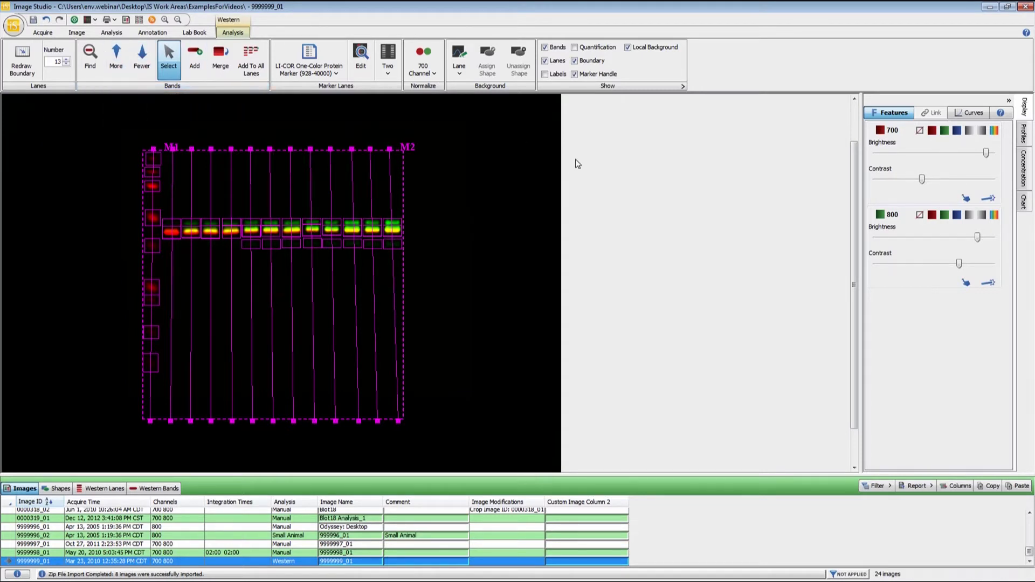
- Set the 800 channel colour to none so only the red 700 bands show
{"action": "left_click", "coordinate": [919, 215]}
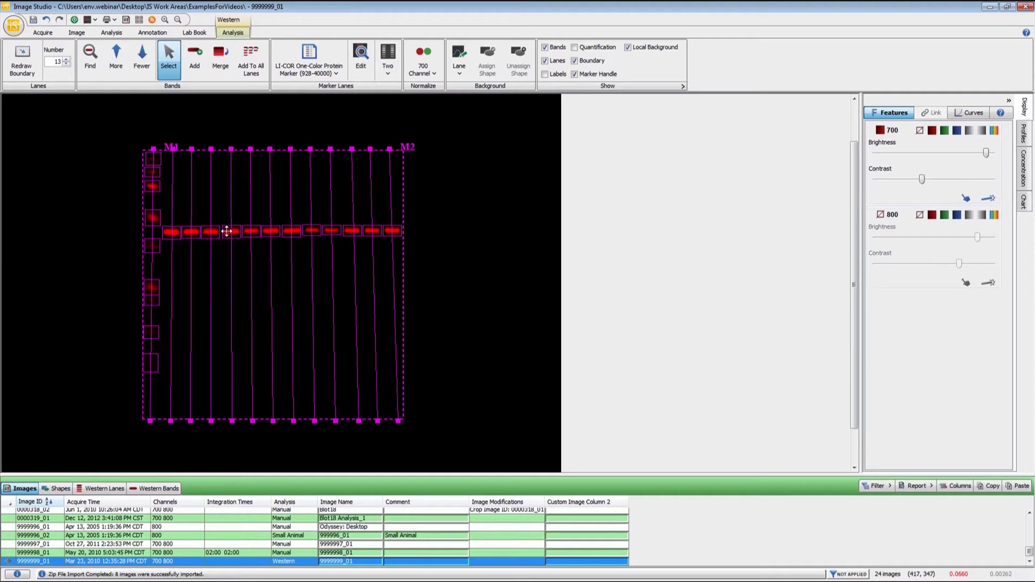
- Tune band detection with More and Fewer until the faint detected bands are cleared
{"action": "left_click", "coordinate": [124, 68]}
{"action": "left_click", "coordinate": [124, 68]}
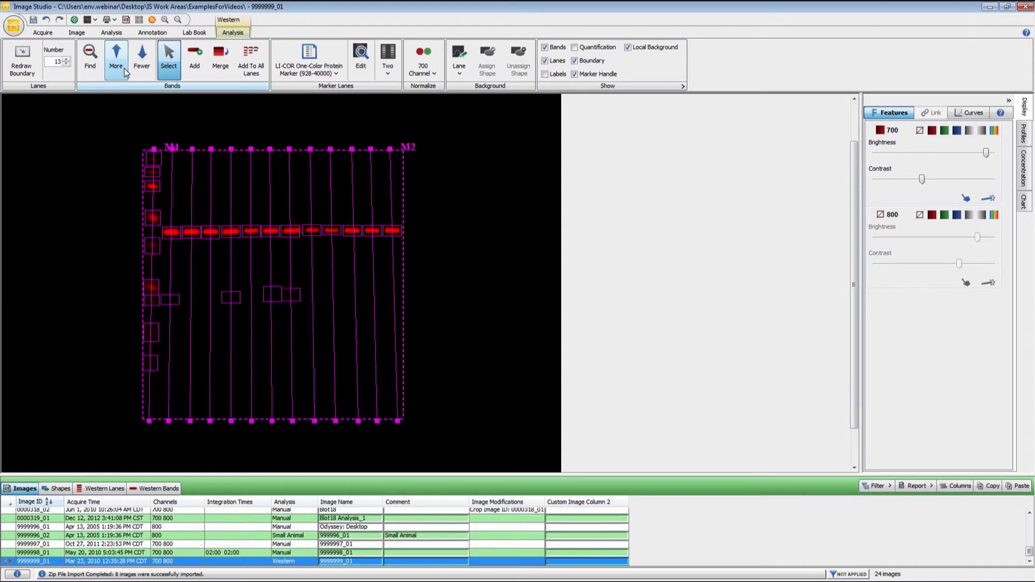
{"action": "left_click", "coordinate": [124, 68]}
{"action": "left_click", "coordinate": [124, 69]}
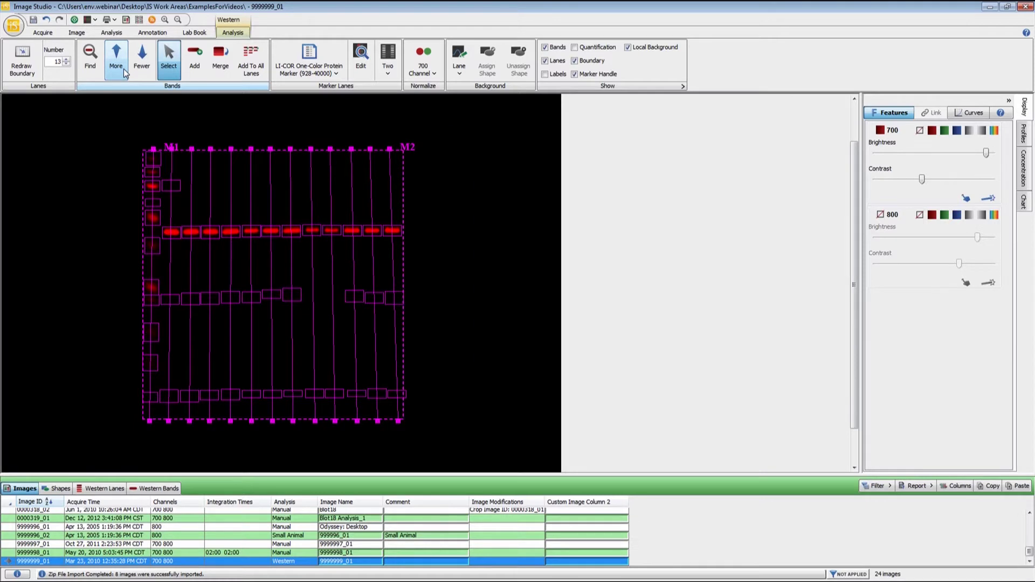
{"action": "left_click", "coordinate": [140, 67]}
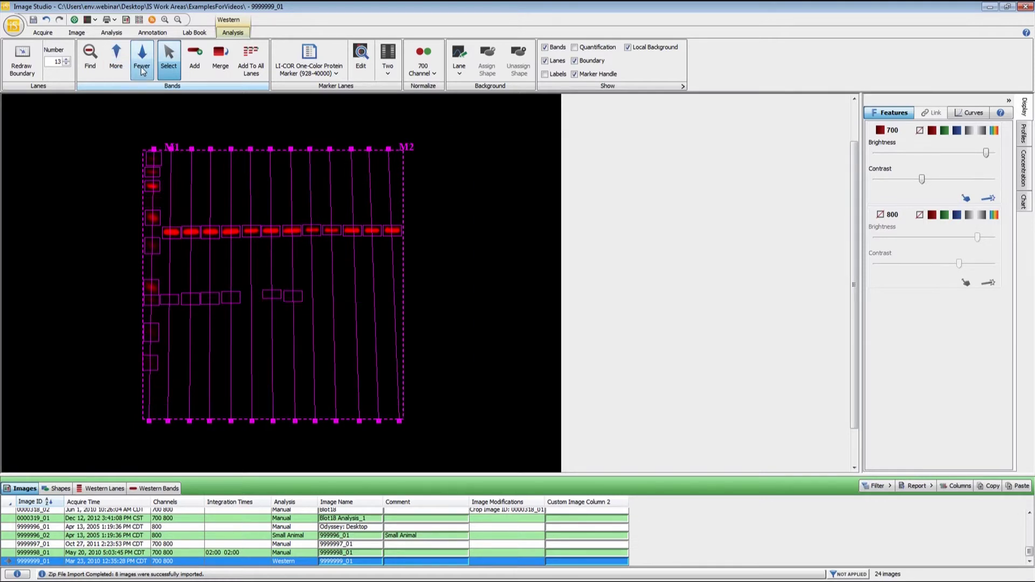
{"action": "left_click", "coordinate": [141, 67]}
{"action": "left_click", "coordinate": [142, 69]}
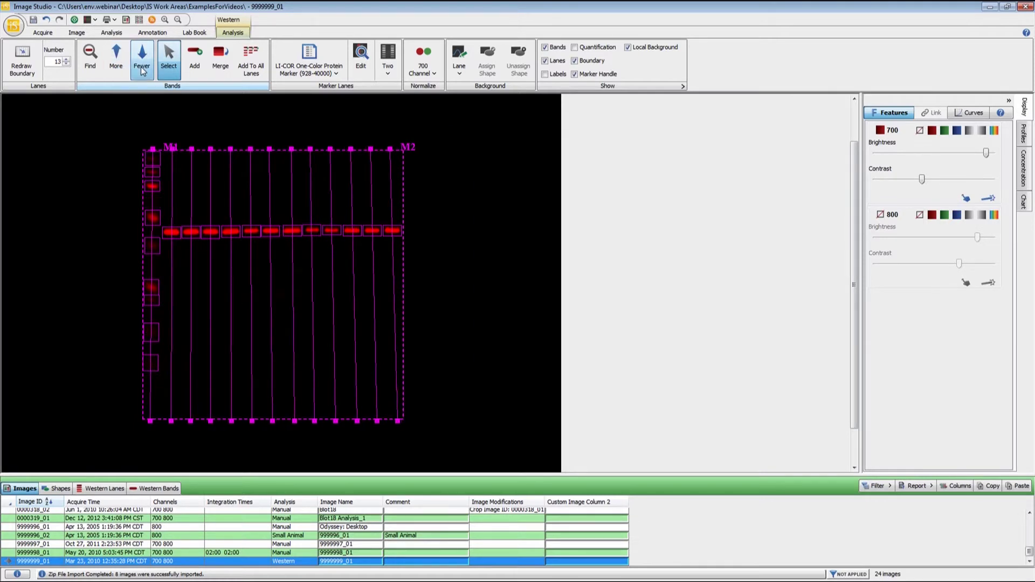
{"action": "left_click", "coordinate": [142, 69]}
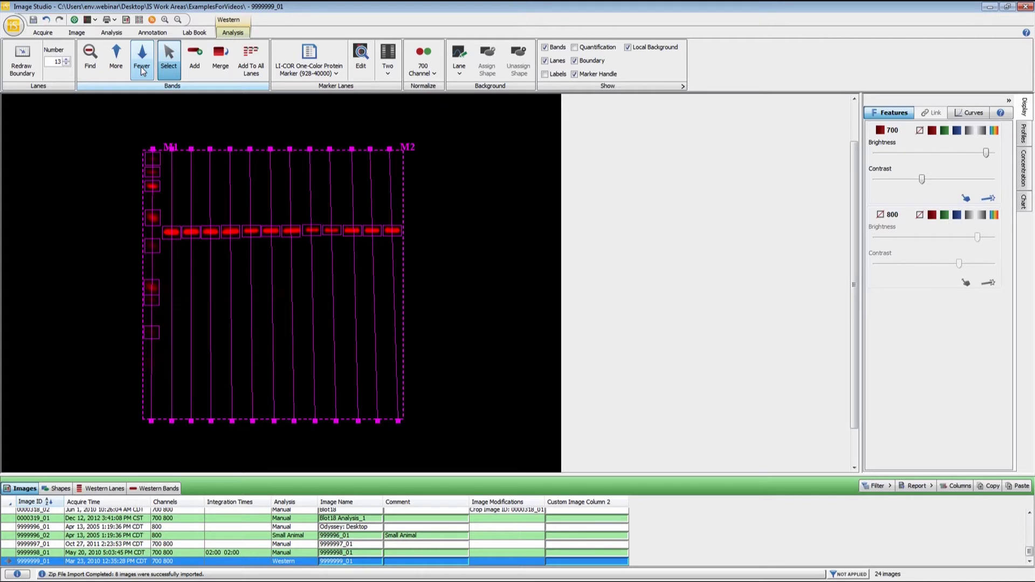
{"action": "left_click", "coordinate": [142, 69]}
{"action": "left_click", "coordinate": [142, 69]}
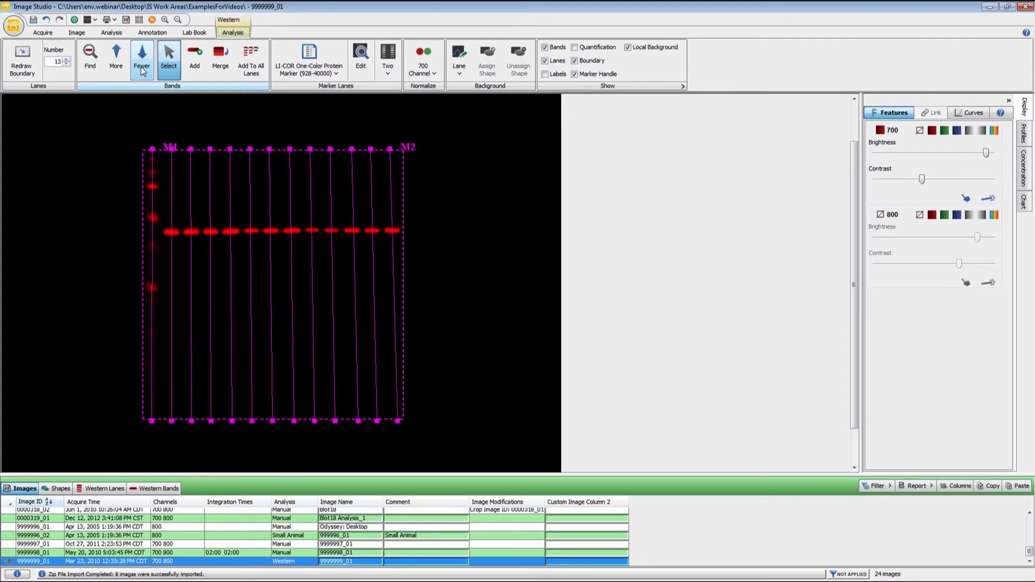
- Re-run Find and delete the stray band boxes below the main band row
{"action": "left_click", "coordinate": [92, 67]}
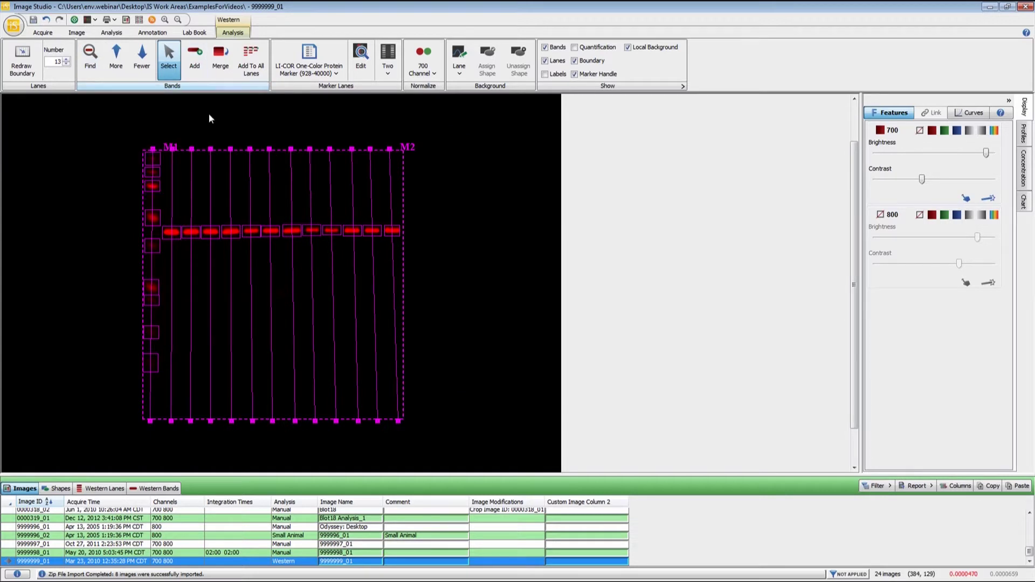
{"action": "left_click", "coordinate": [117, 67]}
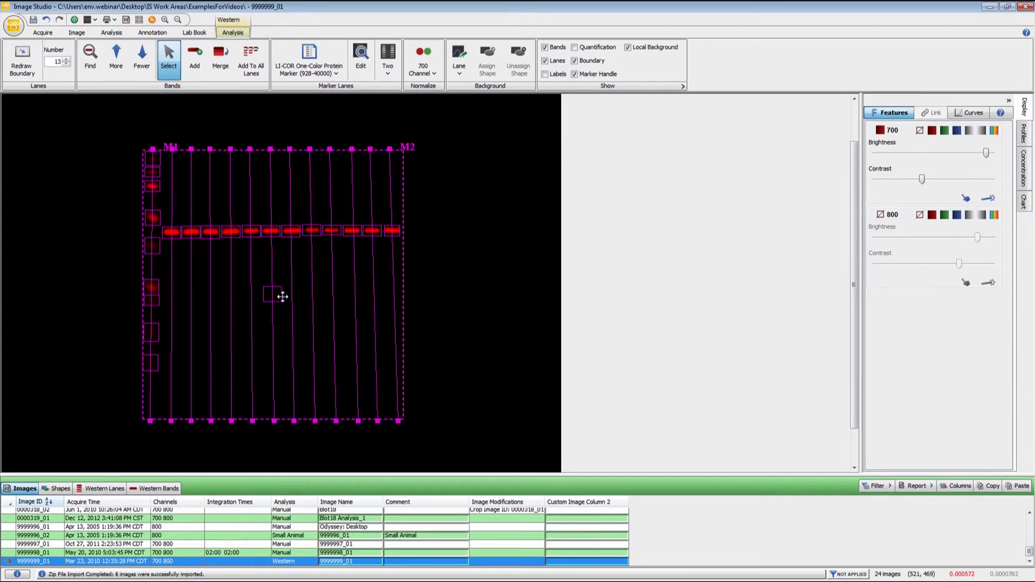
{"action": "key", "text": "ctrl+z"}
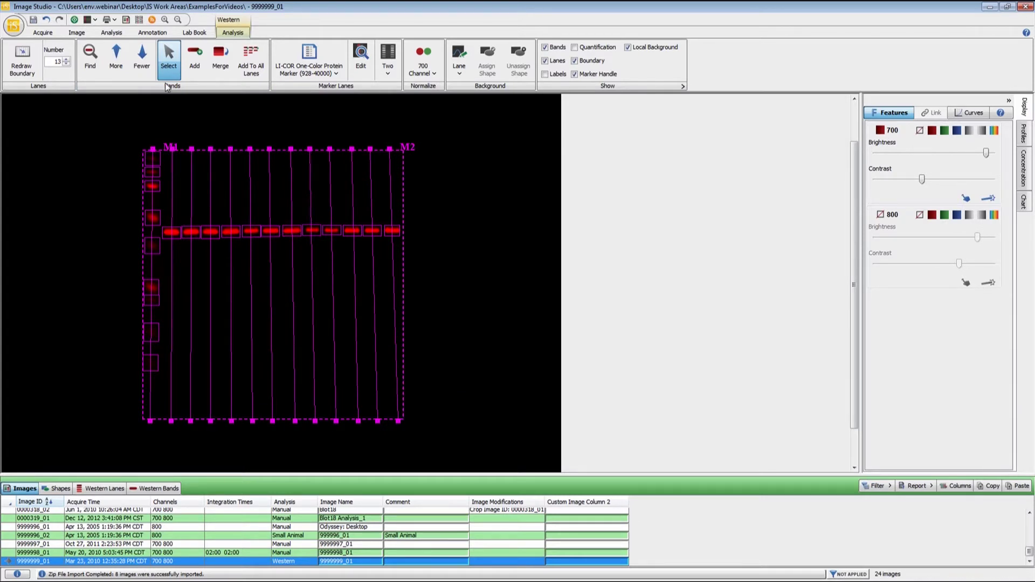
{"action": "left_click", "coordinate": [115, 66]}
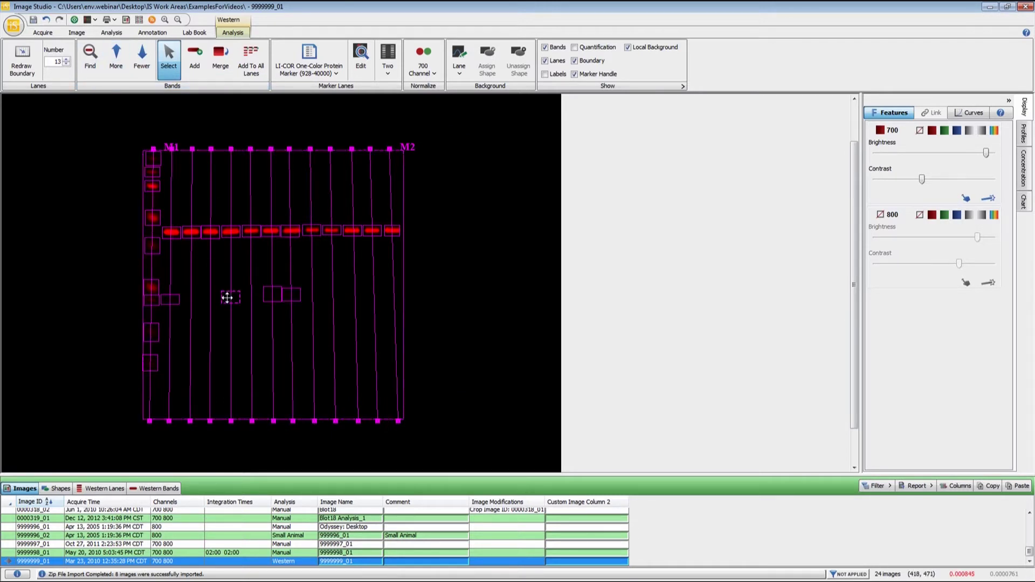
{"action": "key", "text": "Delete"}
{"action": "key", "text": "Delete"}
{"action": "key", "text": "Delete"}
{"action": "key", "text": "Delete"}
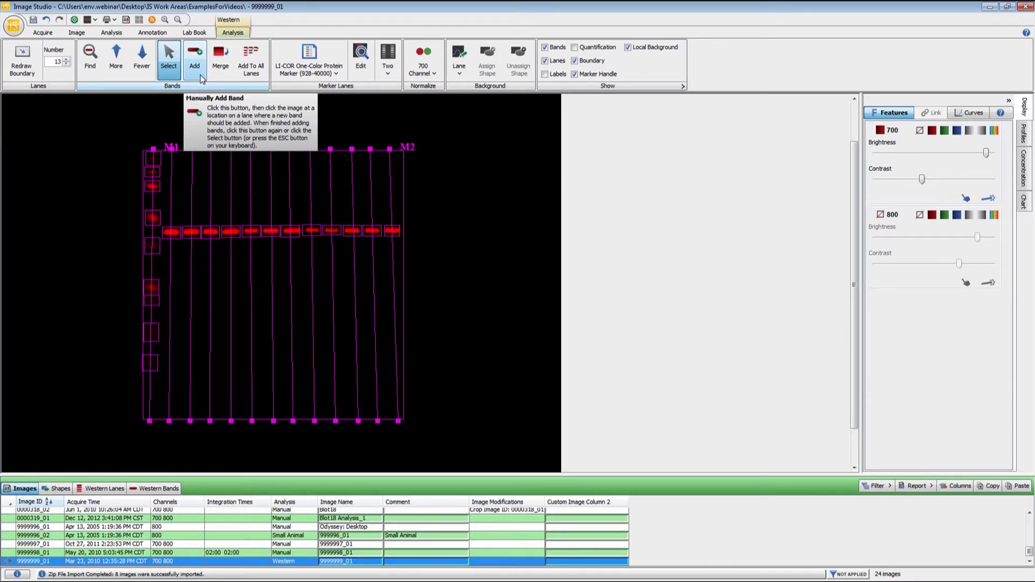
- Brighten the 700 channel in grey, add the faint lowest marker band, then restore red/green display
{"action": "left_click", "coordinate": [982, 130]}
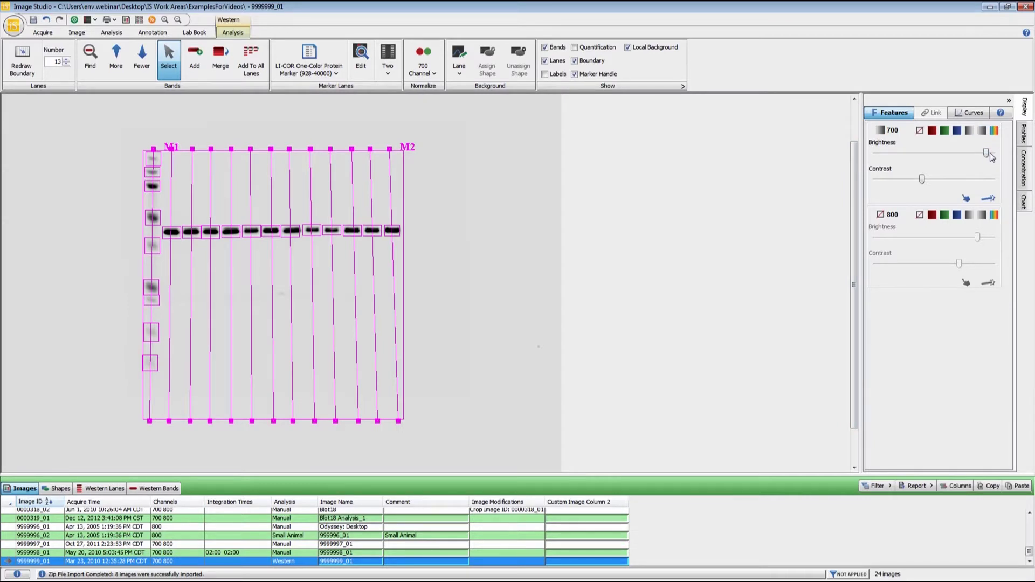
{"action": "left_click_drag", "start_coordinate": [986, 154], "coordinate": [996, 156]}
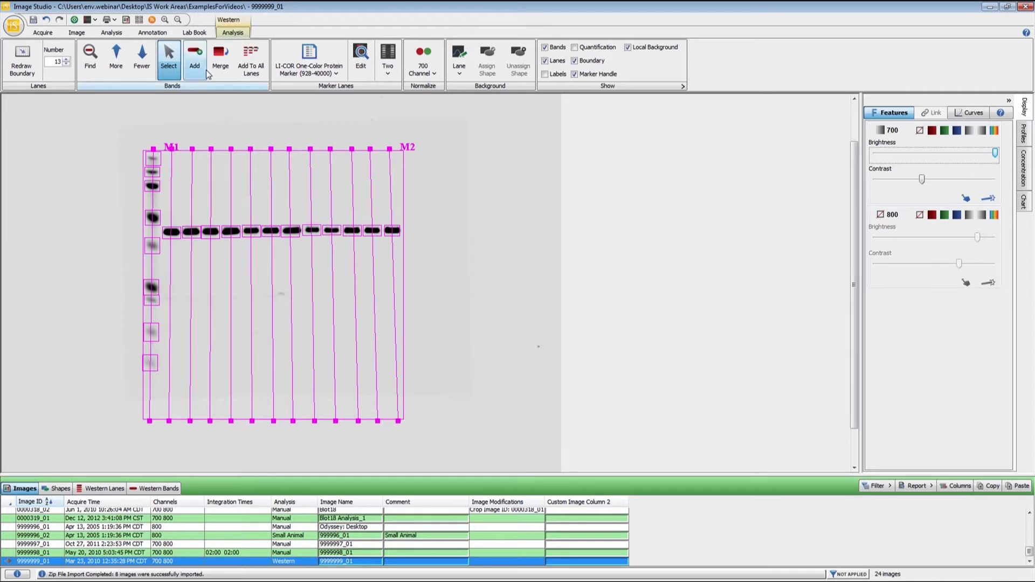
{"action": "left_click", "coordinate": [194, 60]}
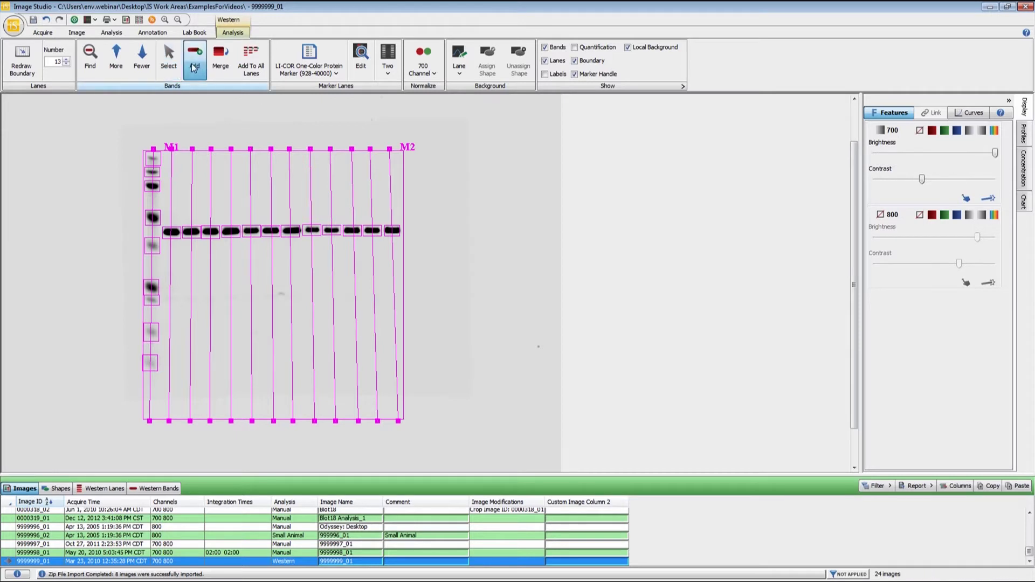
{"action": "left_click", "coordinate": [150, 398]}
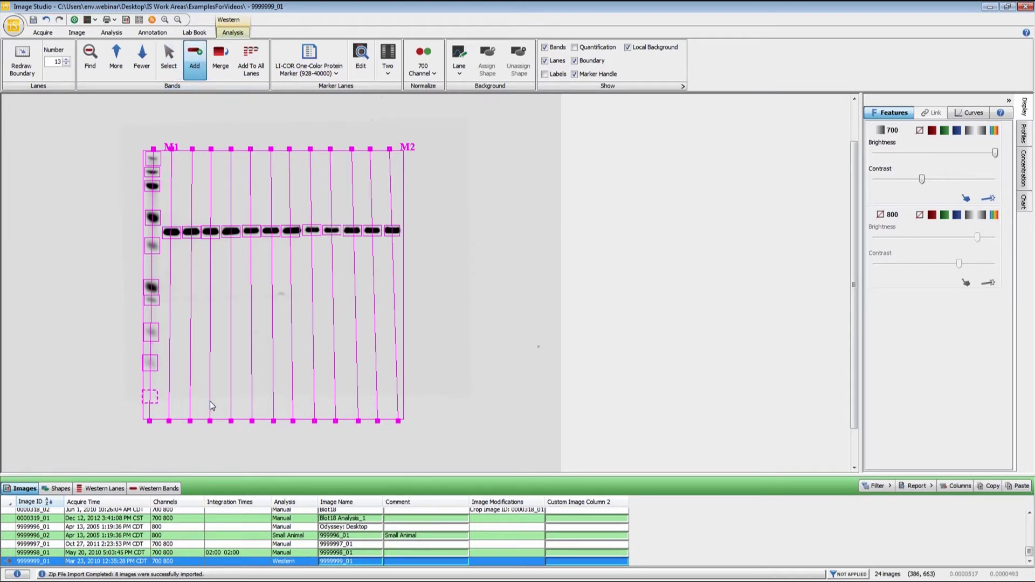
{"action": "left_click", "coordinate": [927, 220]}
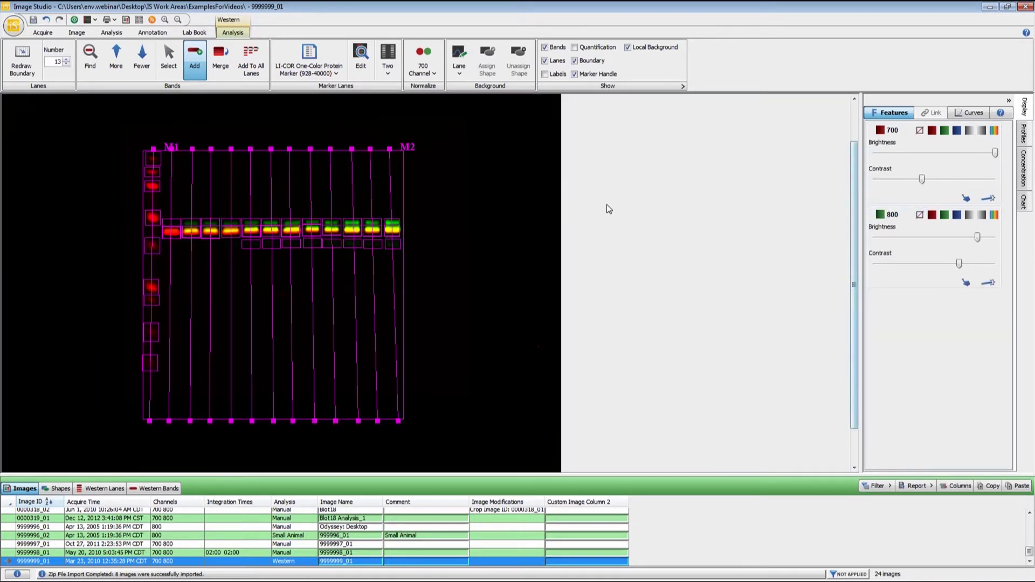
- Hide the 700 channel and use Fewer to trim the band boxes to one per lane
{"action": "left_click", "coordinate": [919, 131]}
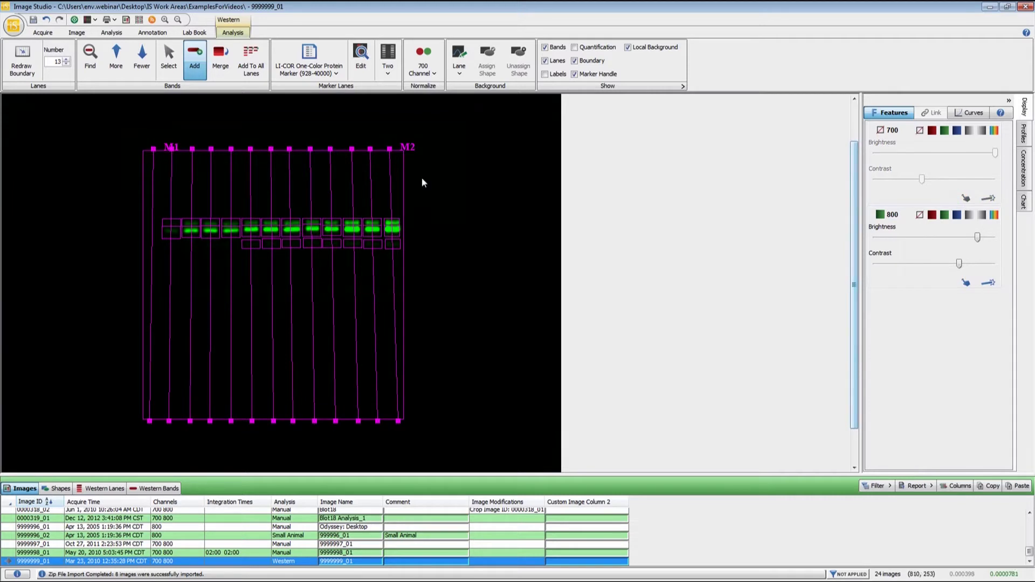
{"action": "left_click", "coordinate": [139, 67]}
{"action": "left_click", "coordinate": [142, 65]}
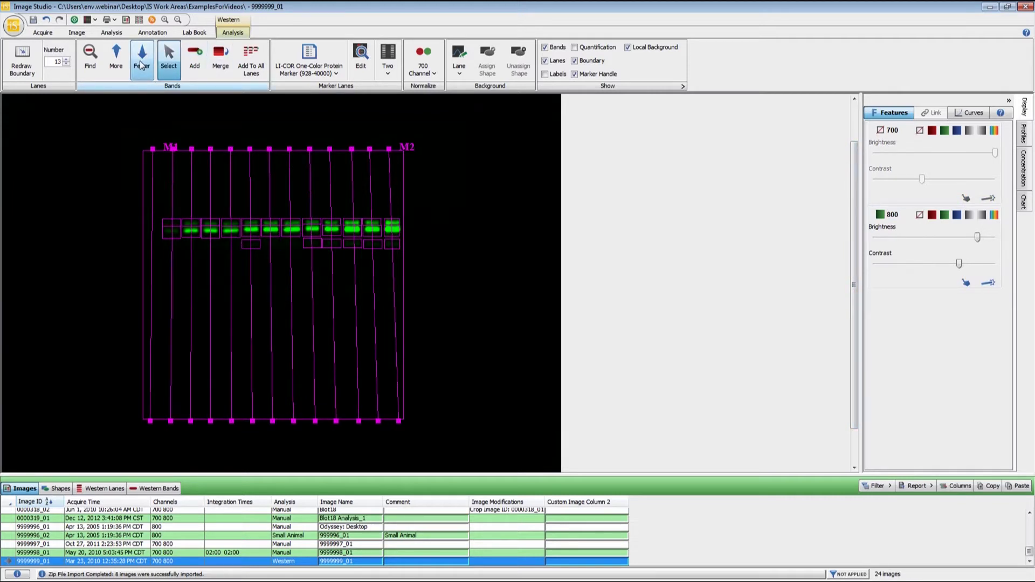
{"action": "left_click", "coordinate": [141, 65]}
{"action": "left_click", "coordinate": [141, 65]}
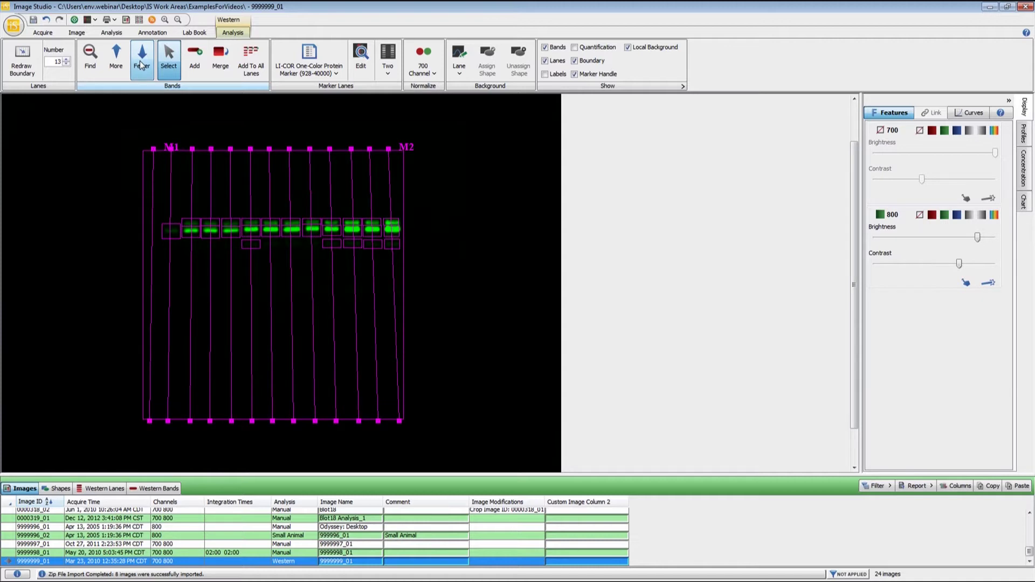
{"action": "left_click", "coordinate": [141, 60]}
{"action": "left_click", "coordinate": [140, 60]}
{"action": "left_click", "coordinate": [141, 60]}
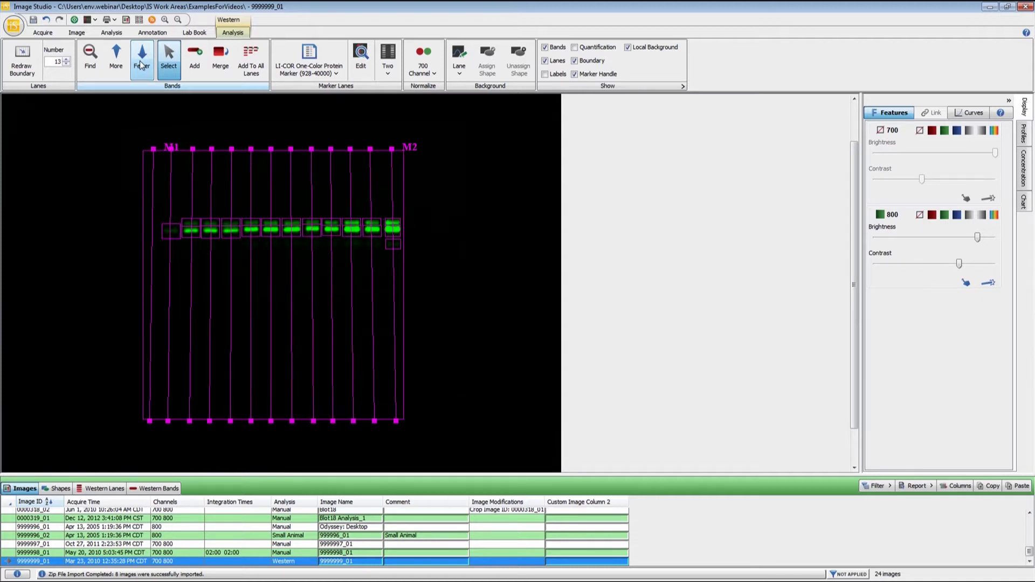
{"action": "left_click", "coordinate": [140, 60]}
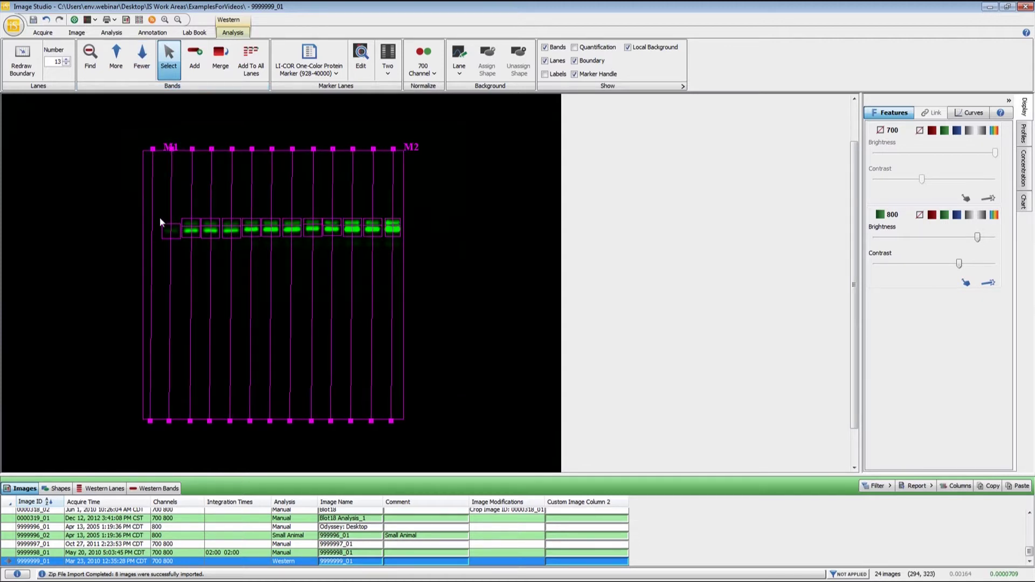
- Add a band box by hand in the first lane at the main band row
{"action": "left_click", "coordinate": [194, 76]}
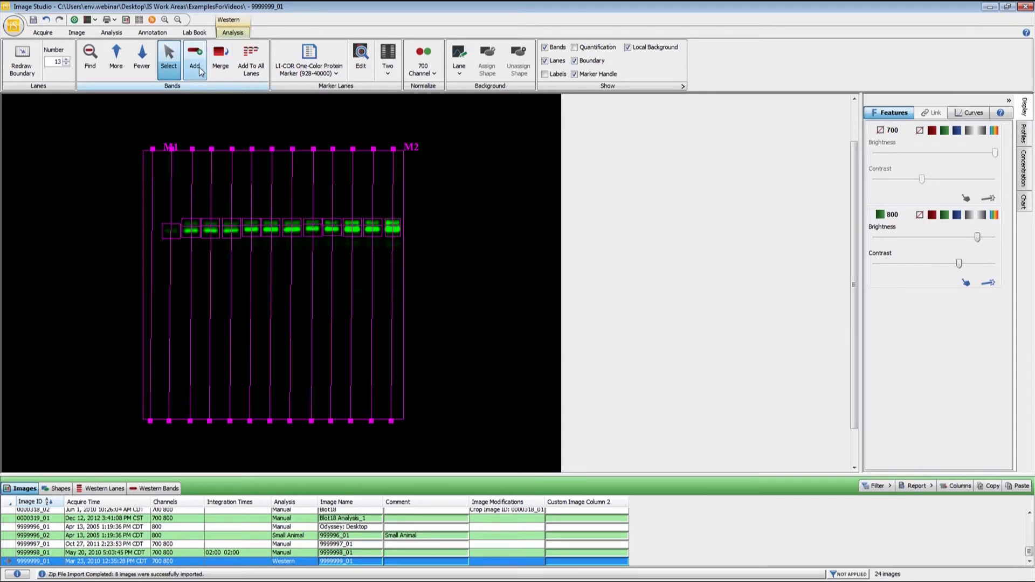
{"action": "left_click", "coordinate": [170, 220]}
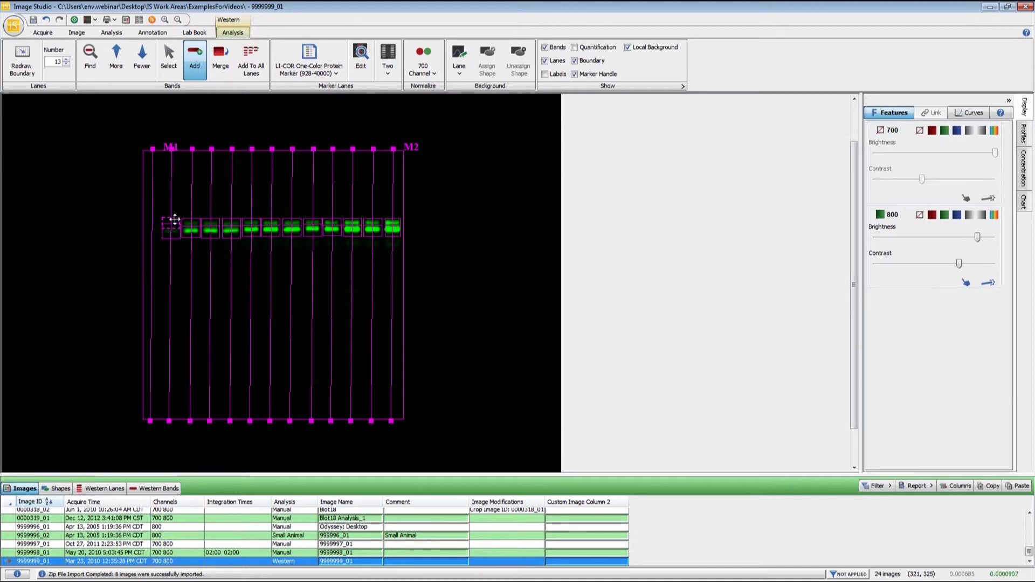
{"action": "scroll", "coordinate": [186, 225], "scroll_direction": "up", "scroll_amount": 2}
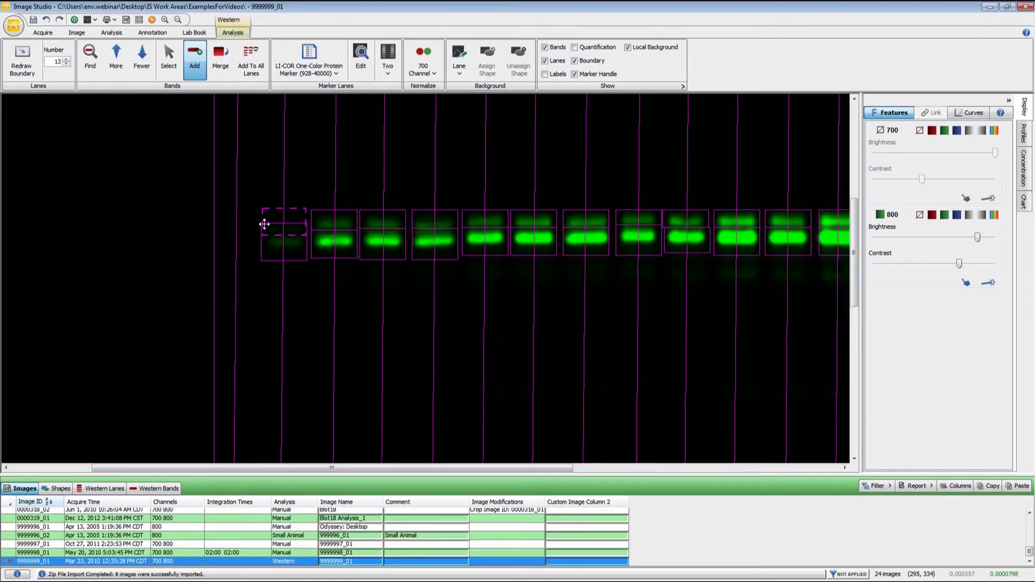
- Nudge the first lane's new band box up over its band, then select the fourth lane's band
{"action": "left_click_drag", "start_coordinate": [264, 225], "coordinate": [262, 193]}
{"action": "key", "text": "ctrl+z"}
{"action": "left_click", "coordinate": [167, 60]}
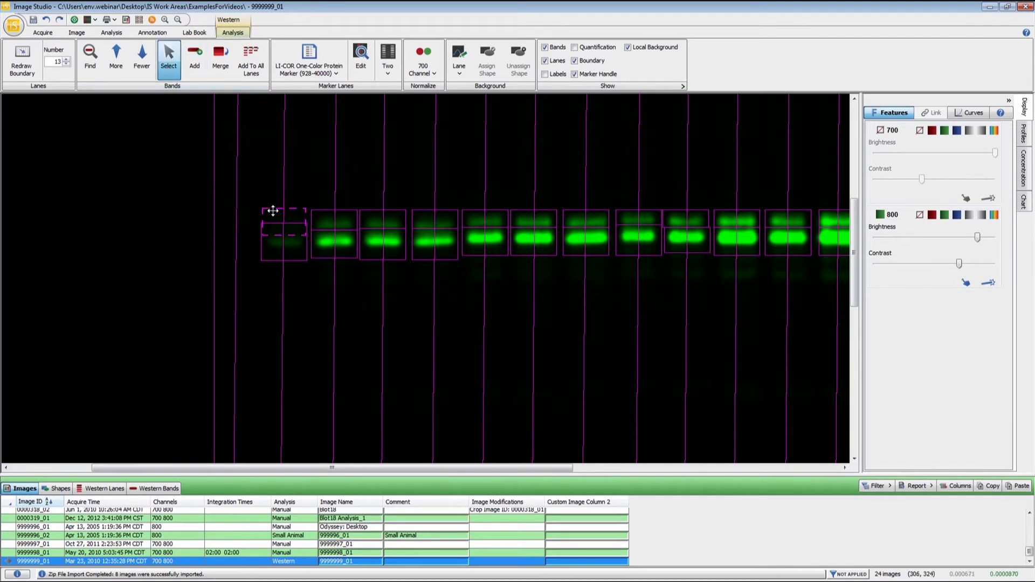
{"action": "mouse_move", "coordinate": [271, 206]}
{"action": "left_mouse_down"}
{"action": "mouse_move", "coordinate": [274, 162]}
{"action": "mouse_move", "coordinate": [275, 205]}
{"action": "left_mouse_up"}
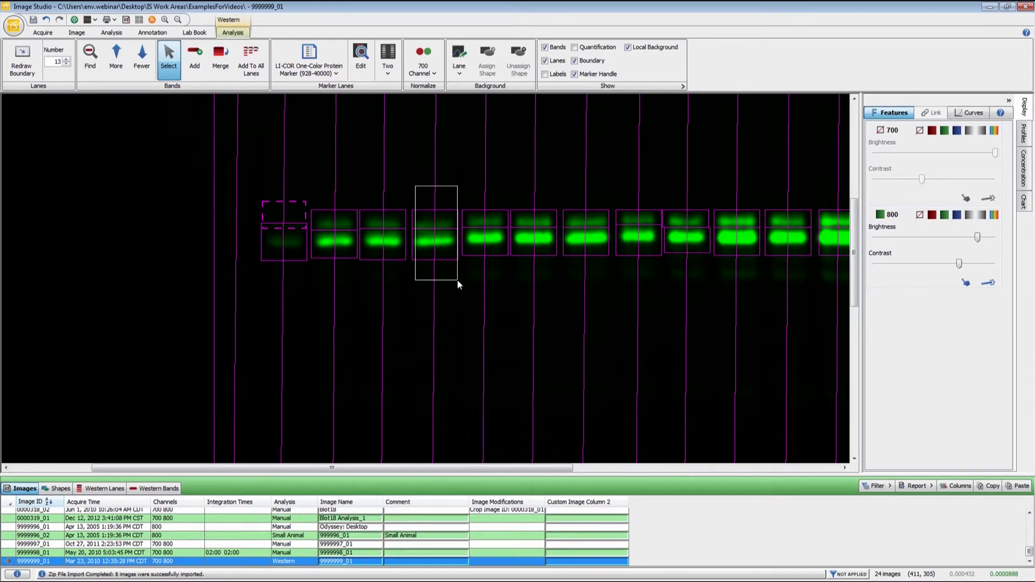
{"action": "left_click", "coordinate": [457, 279]}
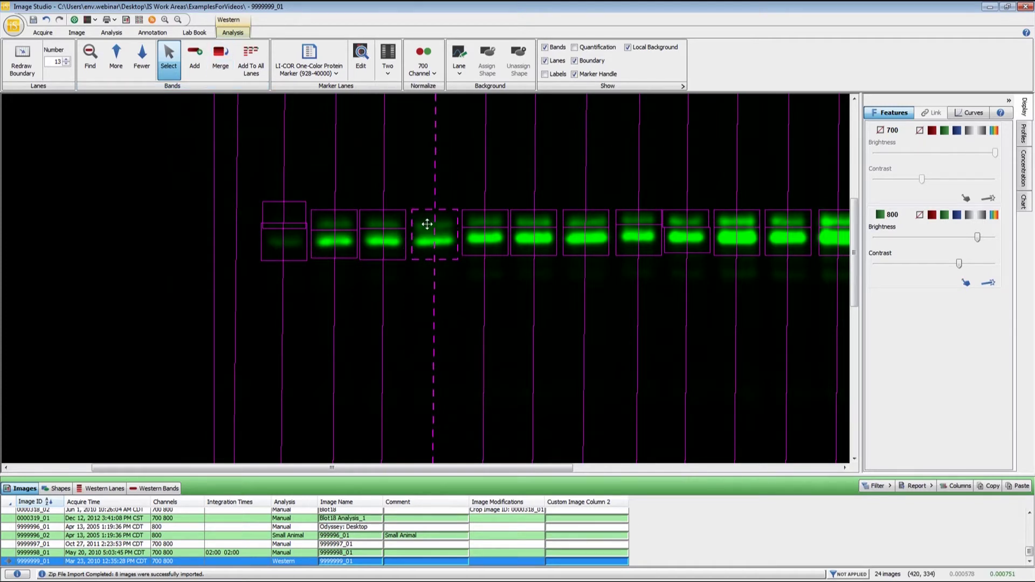
{"action": "scroll", "coordinate": [439, 253], "scroll_direction": "down", "scroll_amount": 2}
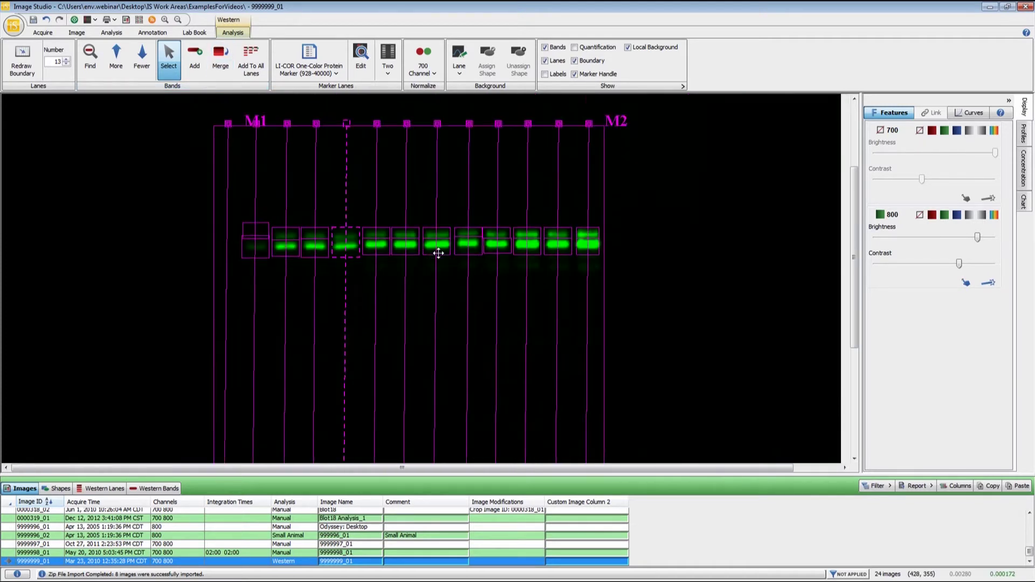
- Place a row of band boxes across all lanes below the main green bands
{"action": "left_click", "coordinate": [260, 74]}
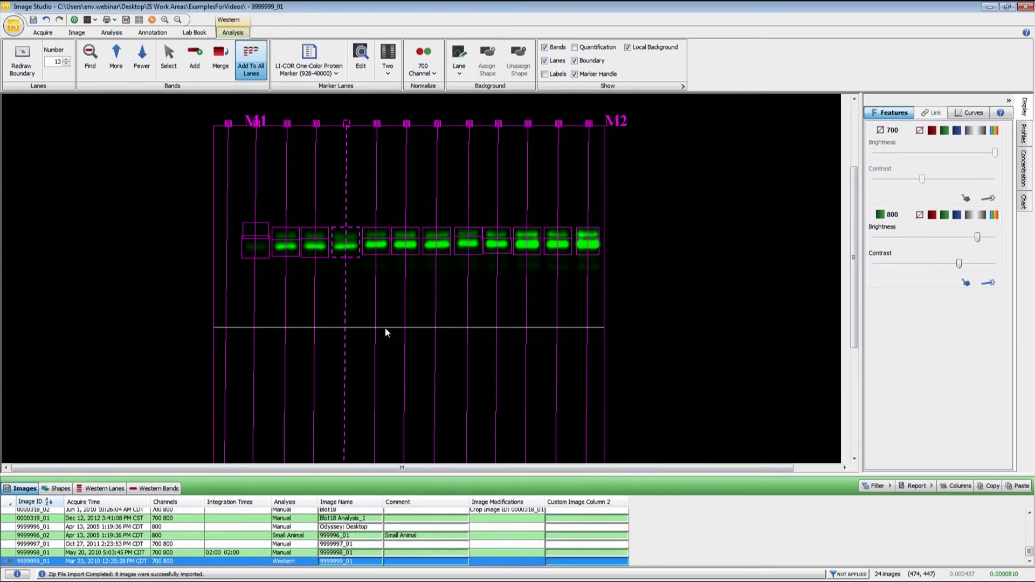
{"action": "left_click", "coordinate": [385, 328]}
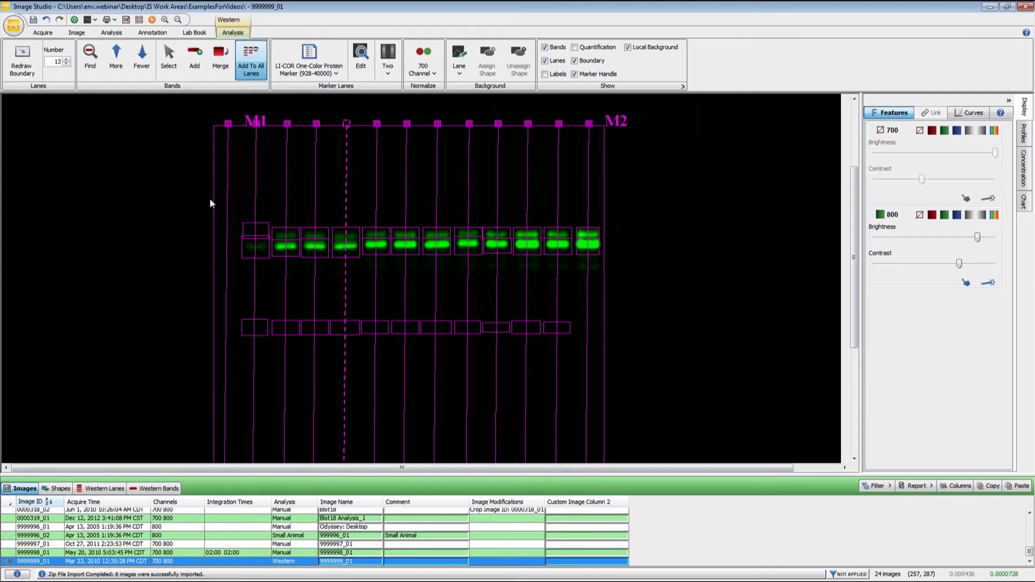
{"action": "key", "text": "Escape"}
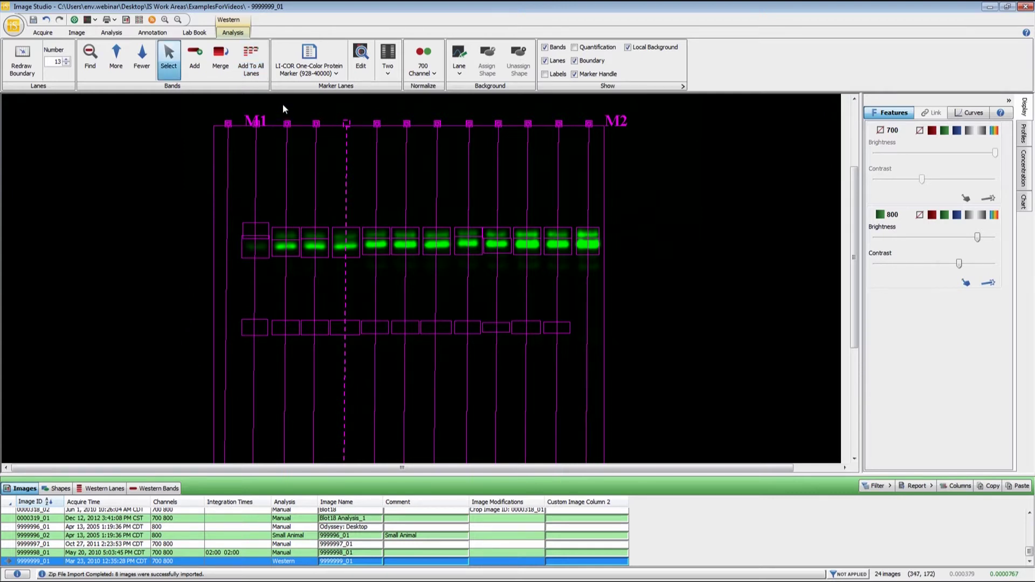
- Check the LI-COR One-Color Protein Marker (928-40000) band values unchanged, then open the marker lane count list
{"action": "left_click", "coordinate": [310, 70]}
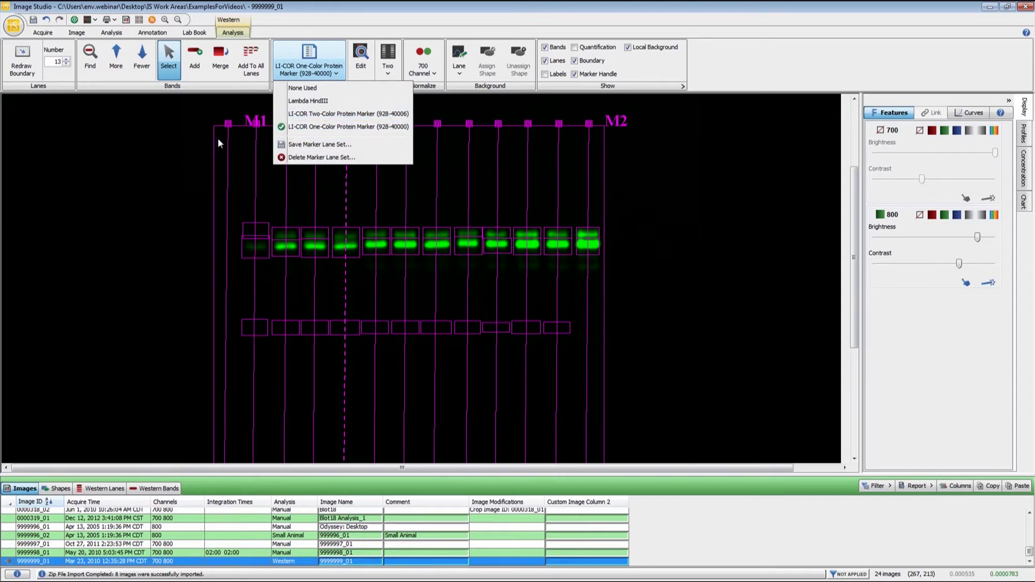
{"action": "left_click", "coordinate": [178, 142]}
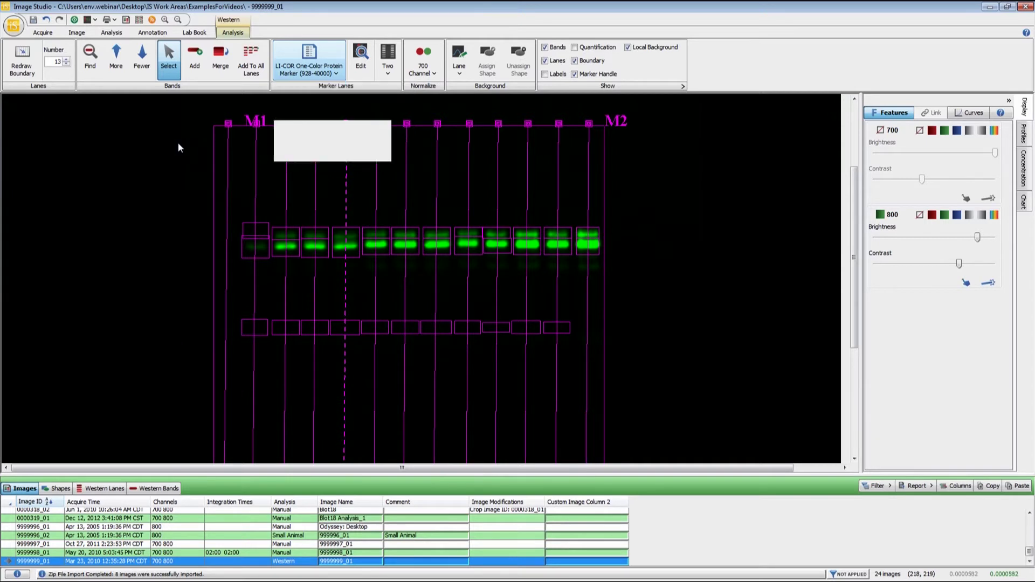
{"action": "left_click", "coordinate": [362, 66]}
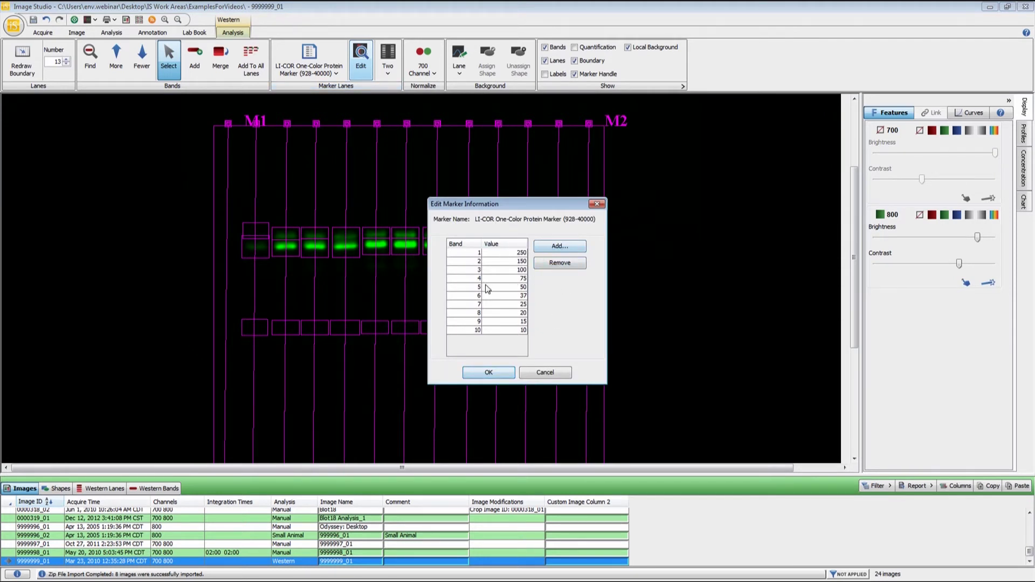
{"action": "left_click", "coordinate": [544, 373]}
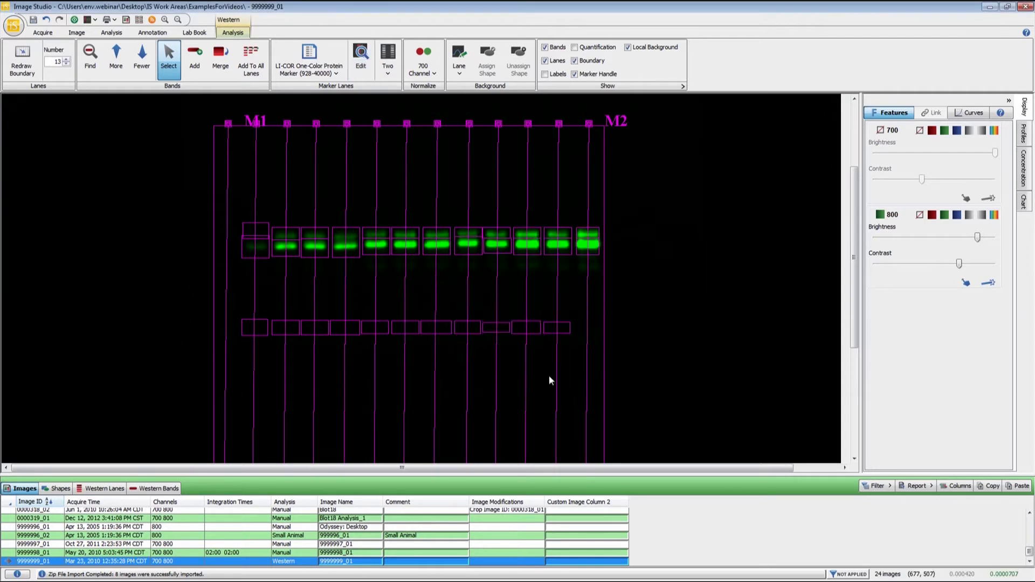
{"action": "left_click", "coordinate": [325, 74]}
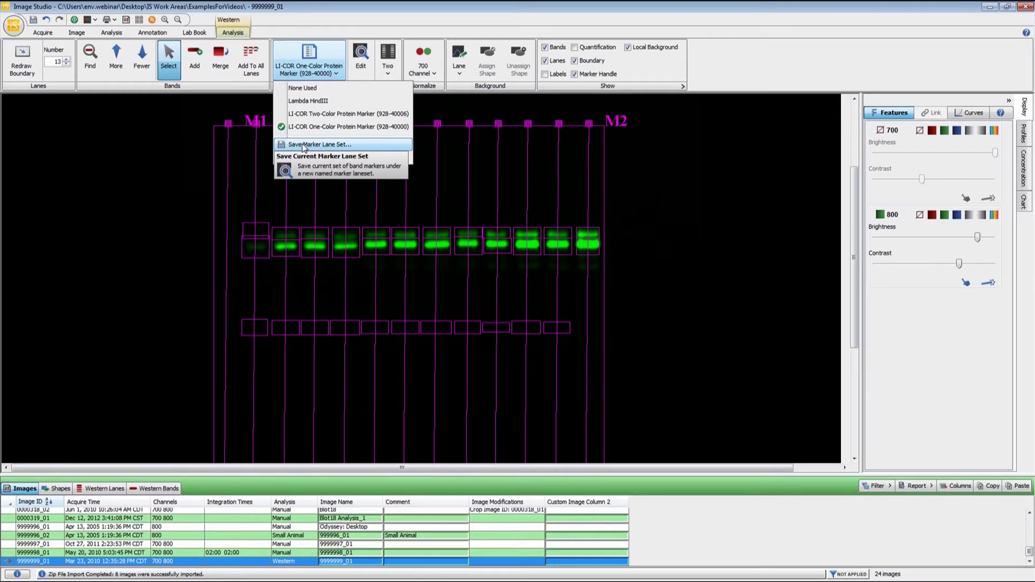
{"action": "left_click", "coordinate": [156, 151]}
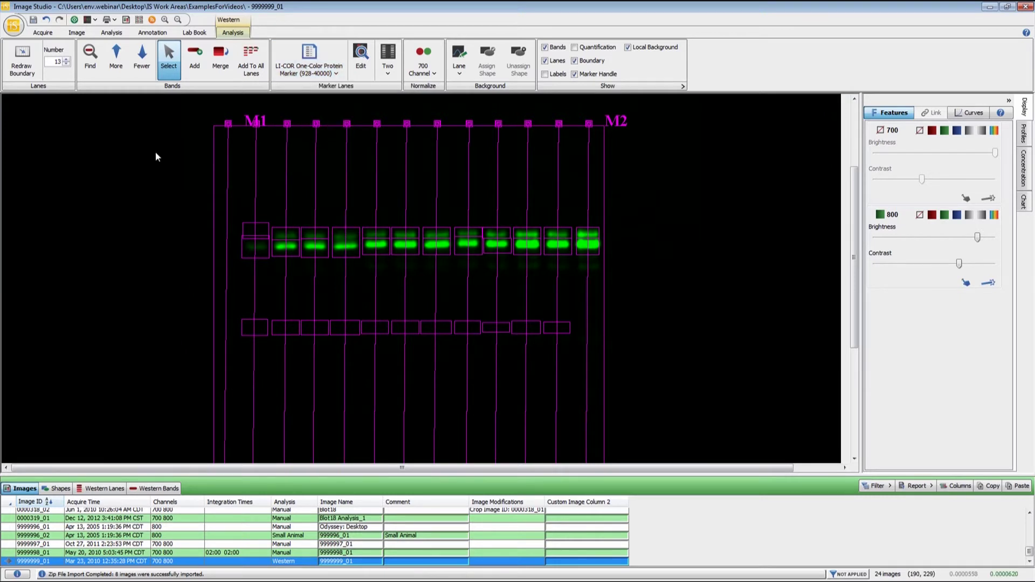
{"action": "left_click", "coordinate": [302, 72]}
{"action": "left_click", "coordinate": [314, 134]}
{"action": "left_click", "coordinate": [387, 74]}
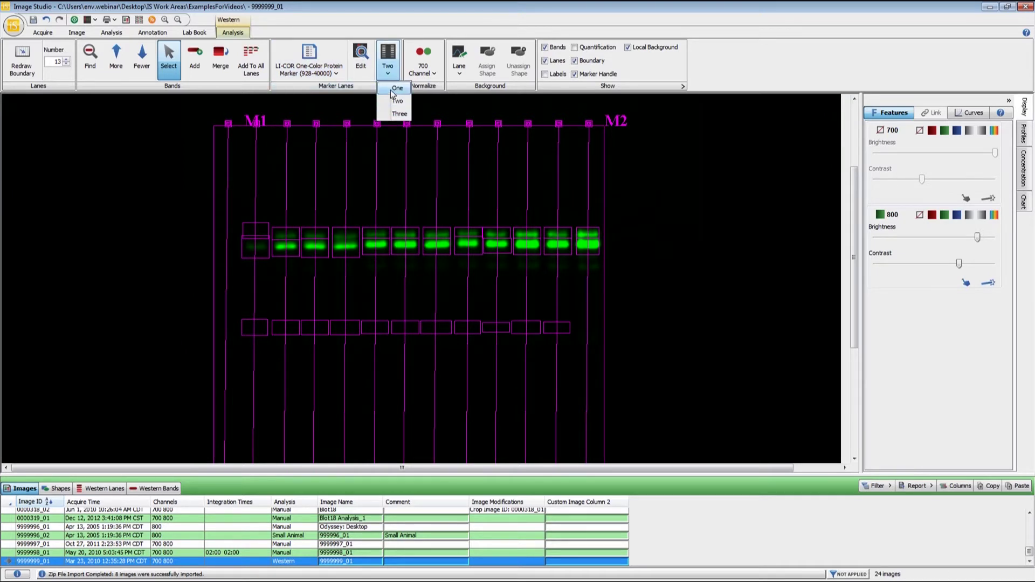
{"action": "left_click", "coordinate": [392, 89]}
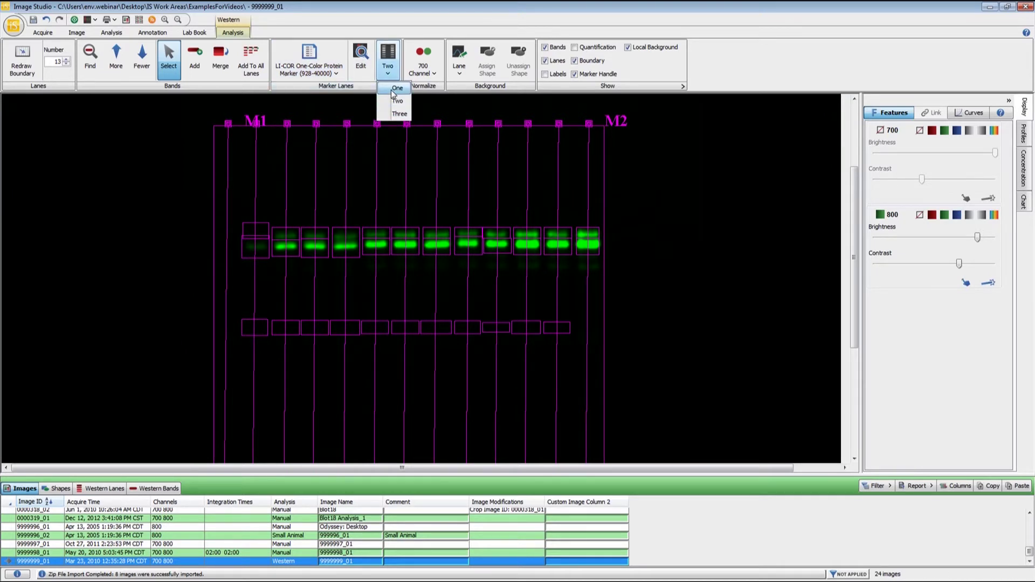
{"action": "left_click", "coordinate": [225, 144]}
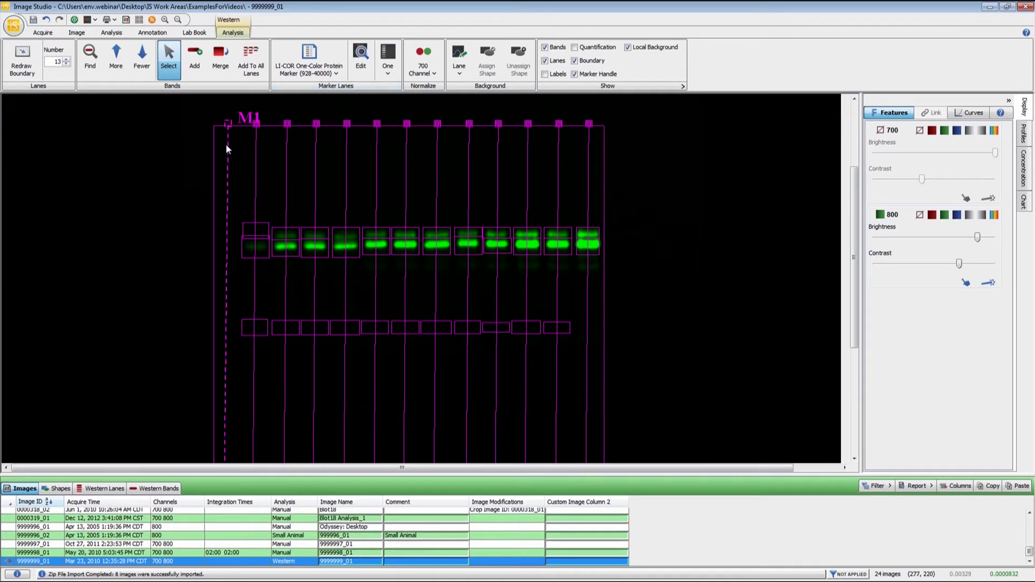
{"action": "left_click", "coordinate": [387, 70]}
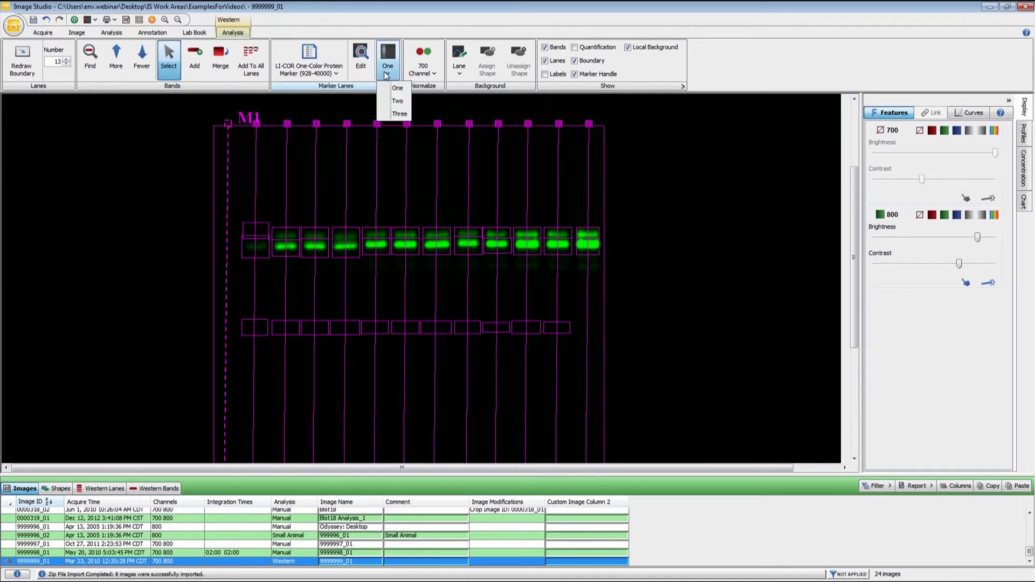
{"action": "left_click", "coordinate": [393, 101]}
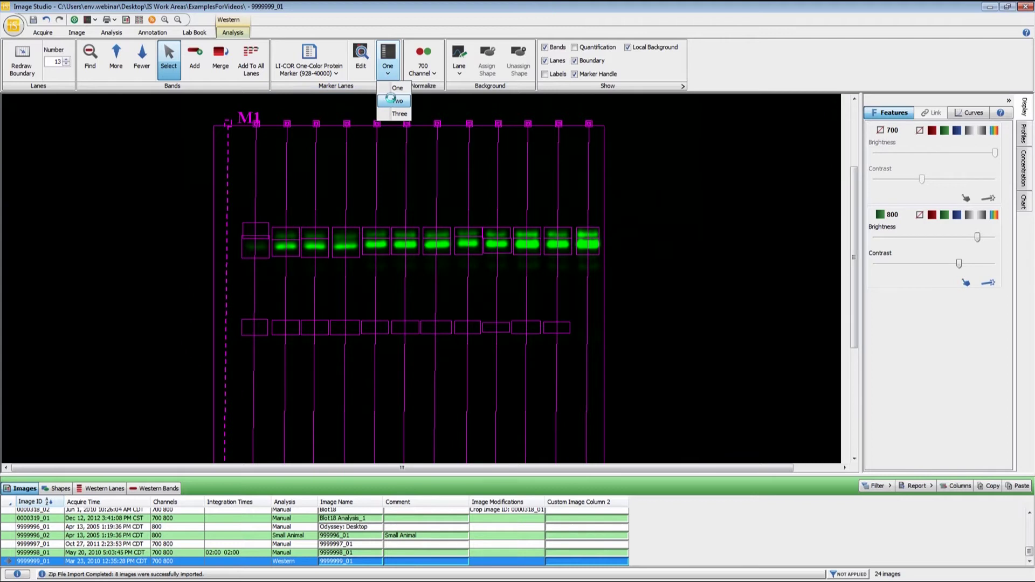
{"action": "left_click", "coordinate": [393, 69]}
{"action": "left_click", "coordinate": [396, 113]}
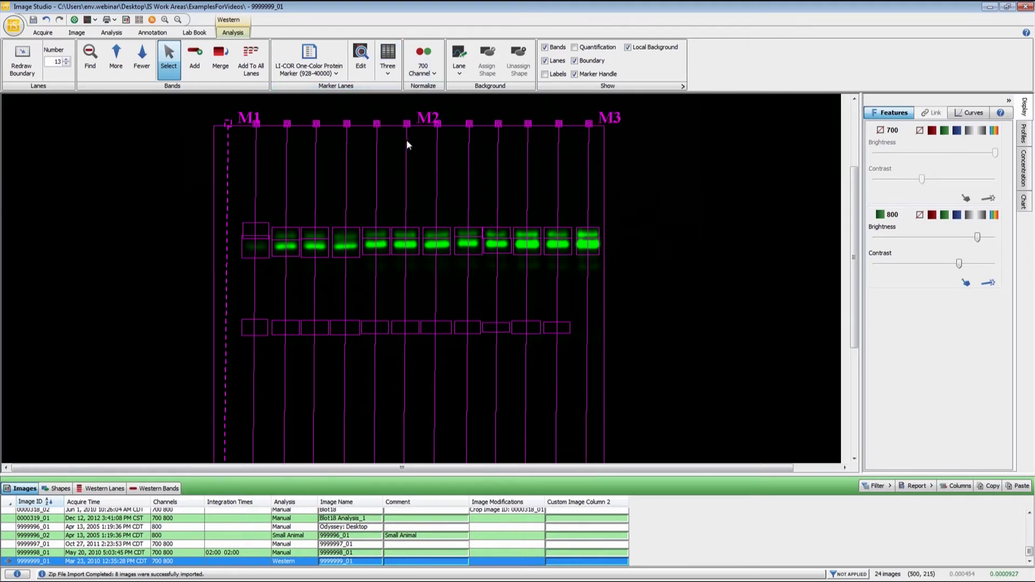
{"action": "left_click", "coordinate": [388, 73]}
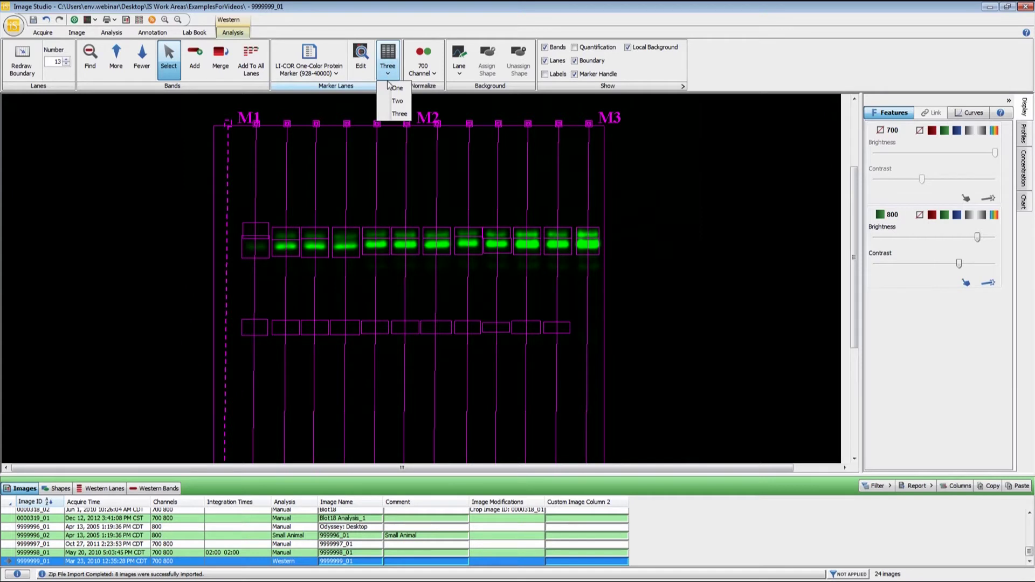
{"action": "left_click", "coordinate": [395, 88]}
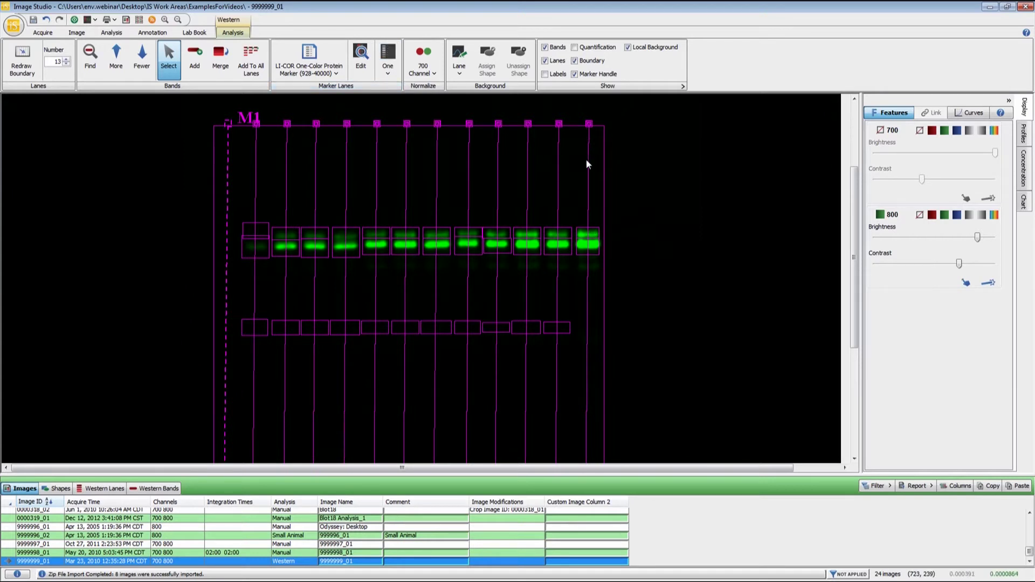
{"action": "left_click", "coordinate": [246, 120]}
{"action": "left_click_drag", "start_coordinate": [238, 120], "coordinate": [603, 126]}
{"action": "left_click", "coordinate": [589, 150]}
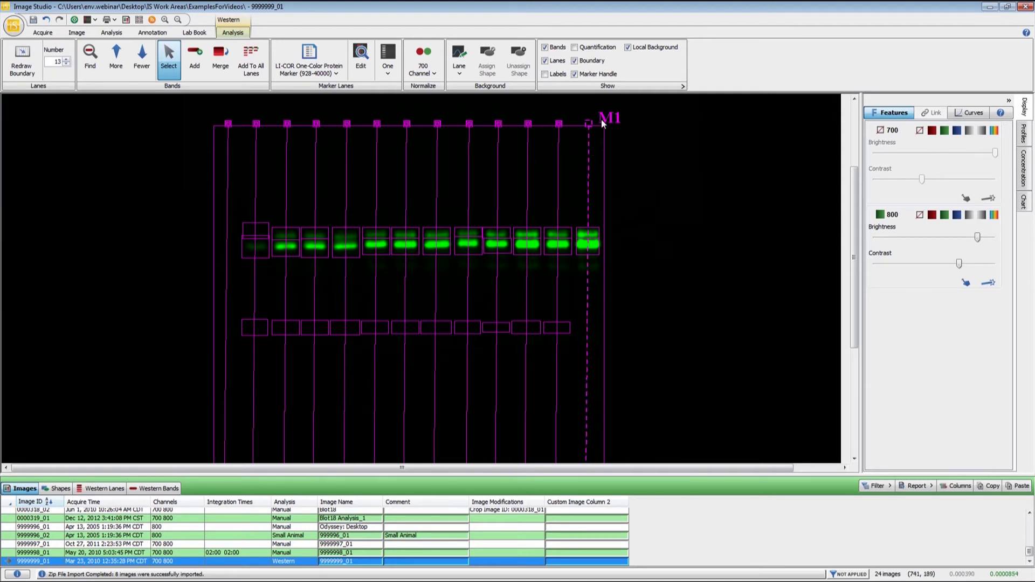
{"action": "left_click_drag", "start_coordinate": [600, 119], "coordinate": [414, 117]}
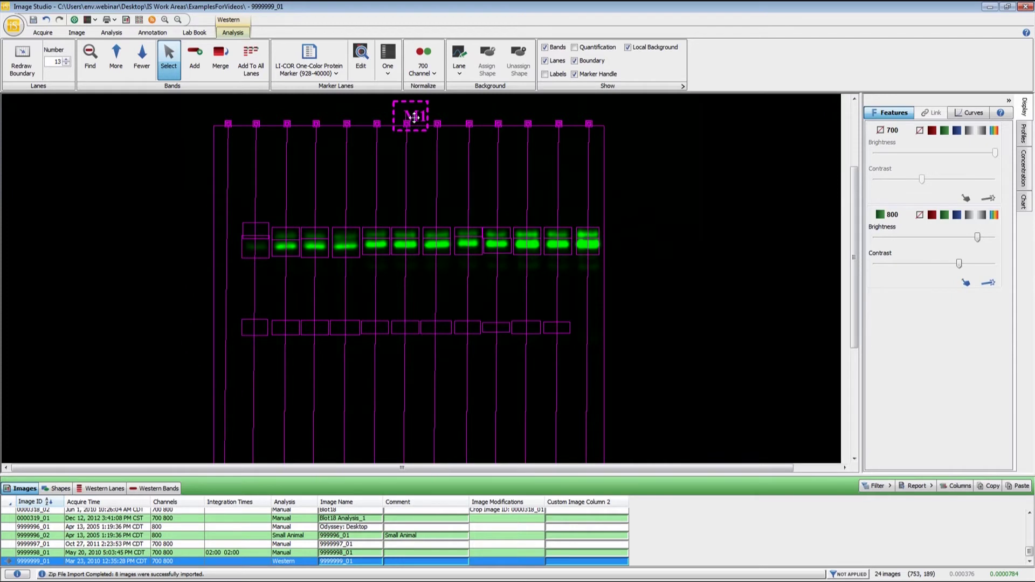
{"action": "left_click", "coordinate": [406, 152]}
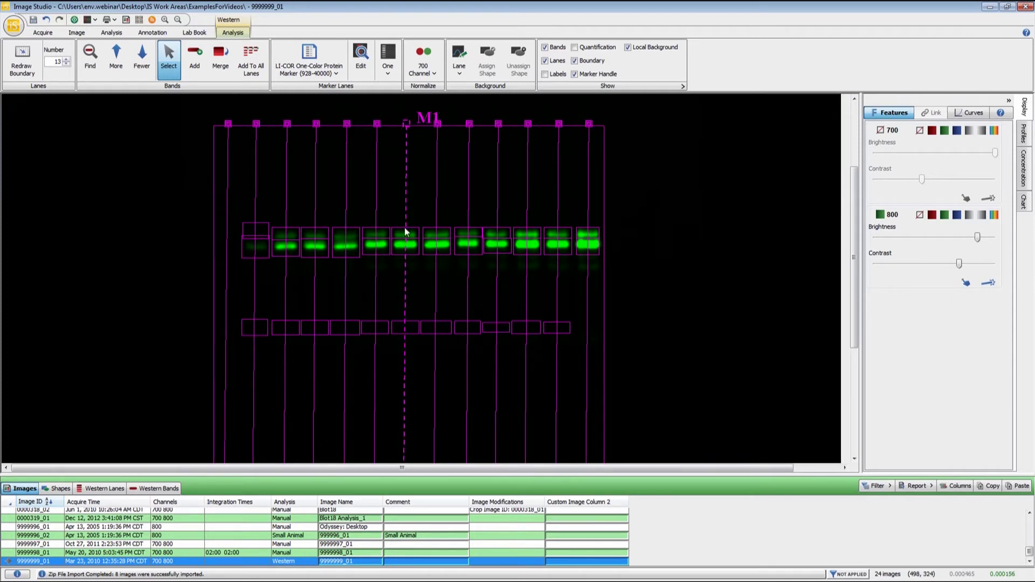
{"action": "left_click", "coordinate": [421, 119]}
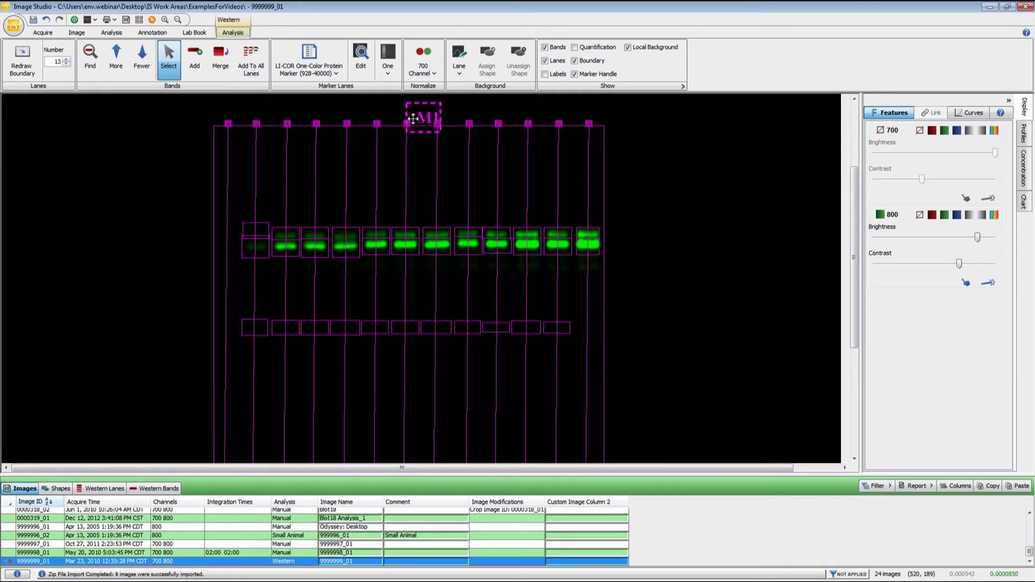
{"action": "left_click_drag", "start_coordinate": [422, 119], "coordinate": [244, 120]}
- Set the Normalize Channel to 700 Channel
{"action": "left_click", "coordinate": [433, 70]}
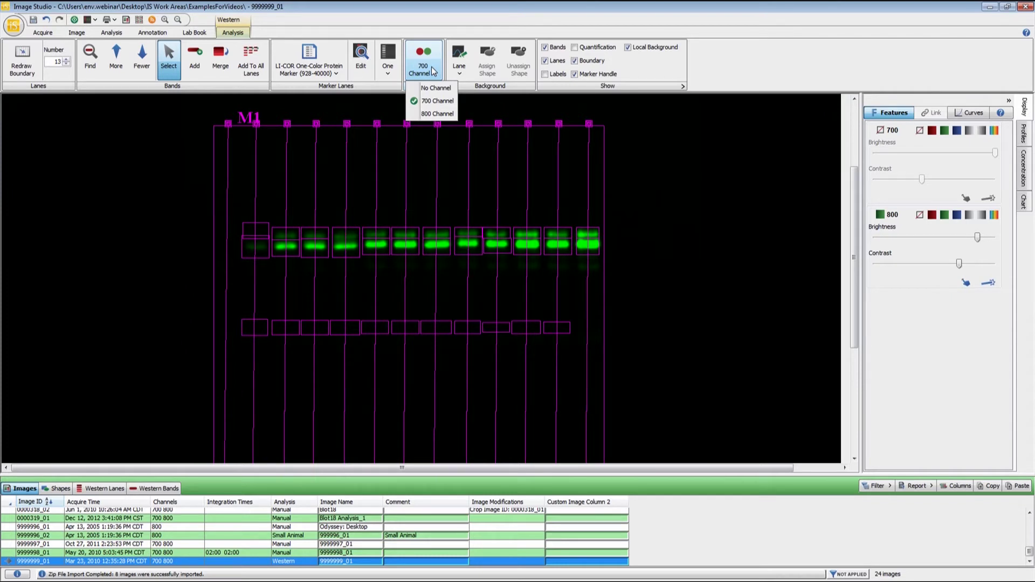
{"action": "left_click", "coordinate": [881, 131]}
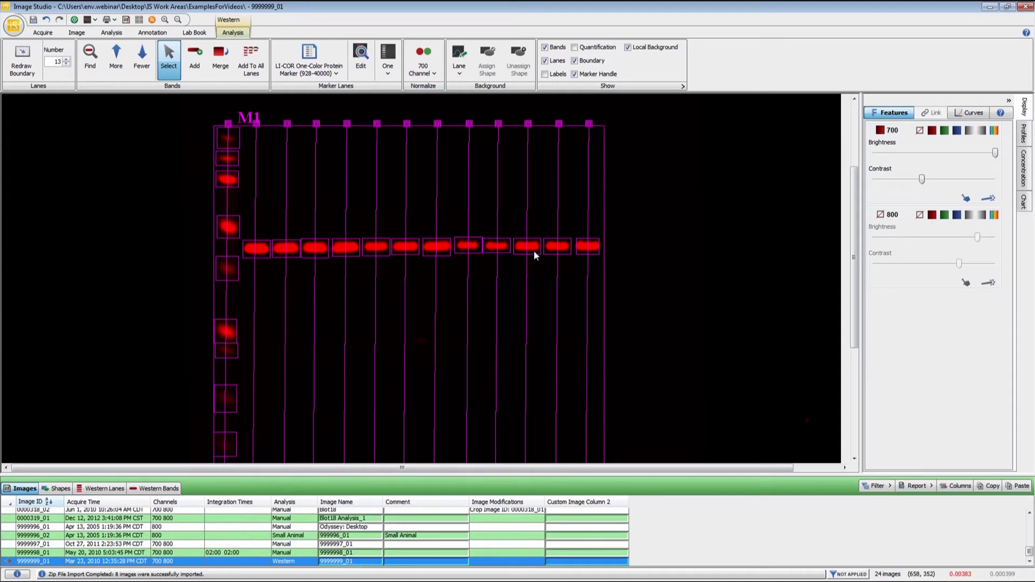
{"action": "left_click", "coordinate": [430, 79]}
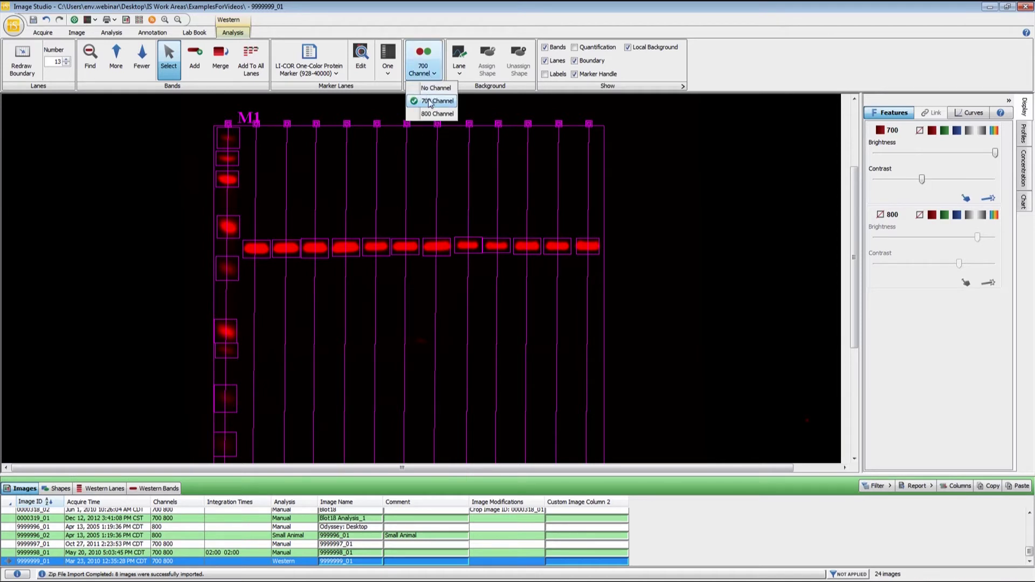
{"action": "left_click", "coordinate": [430, 103]}
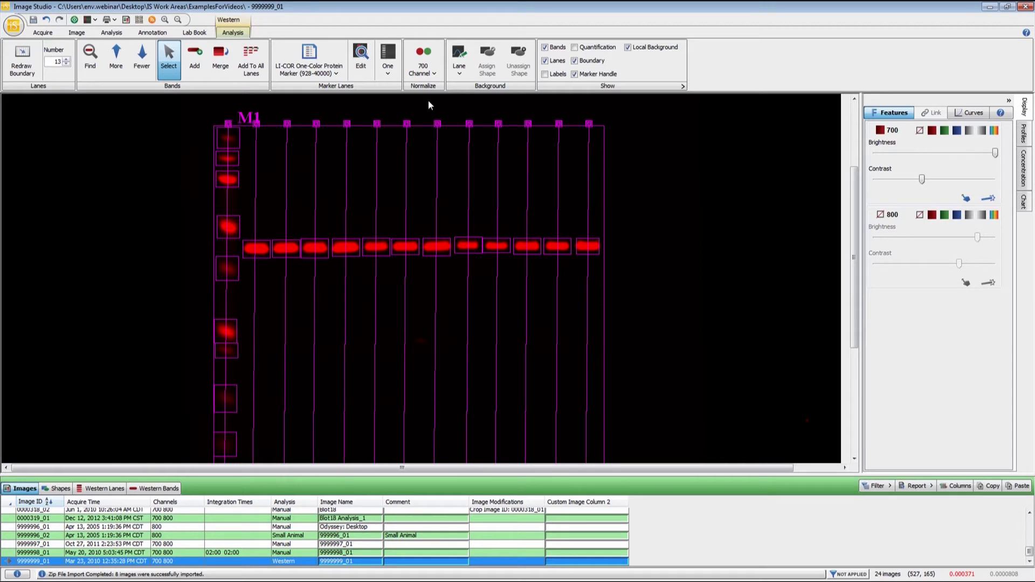
{"action": "left_click", "coordinate": [459, 74]}
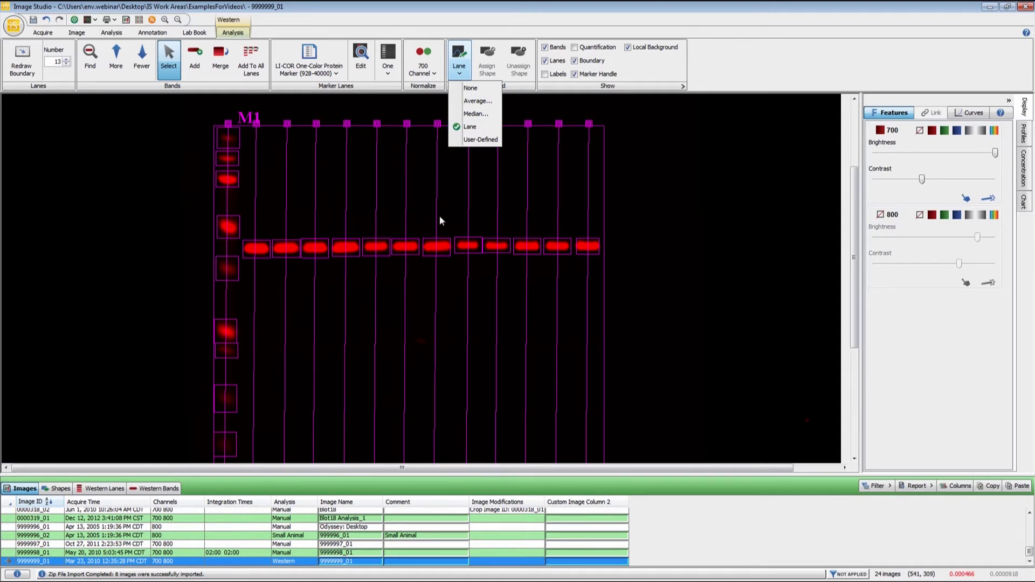
- Set background subtraction to Median with border width 3 from All segments, and save
{"action": "left_click", "coordinate": [469, 115]}
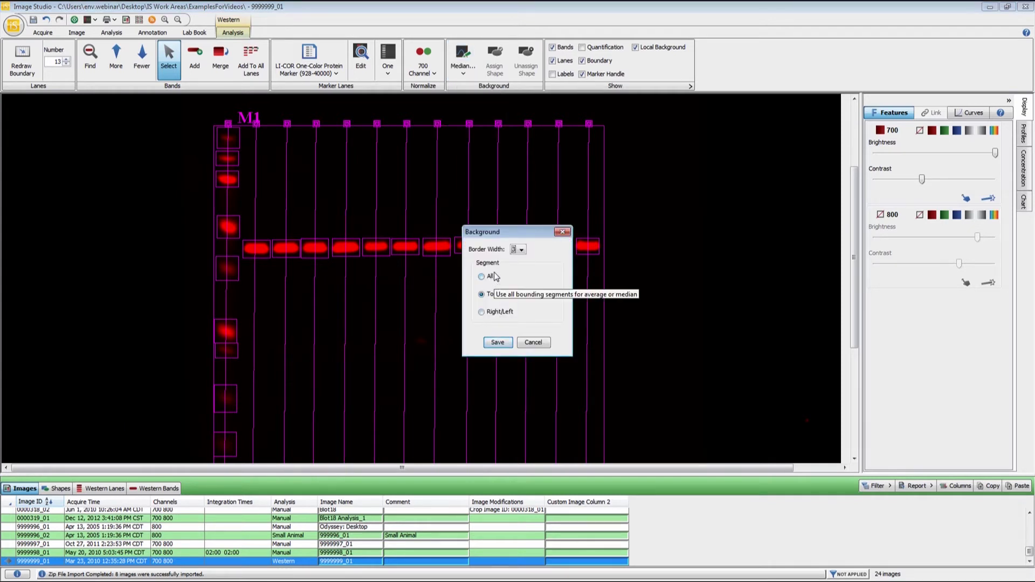
{"action": "left_click", "coordinate": [521, 249]}
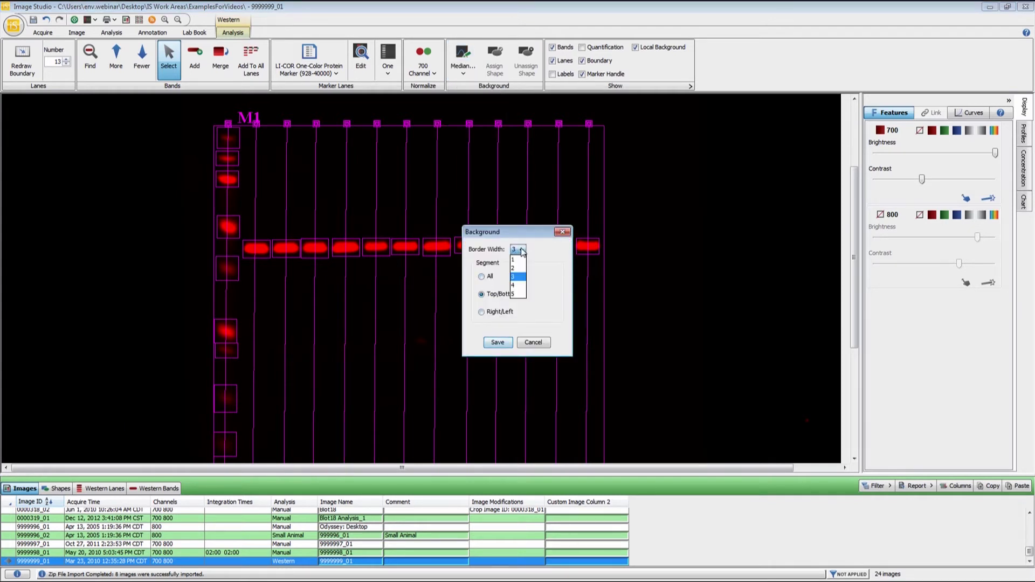
{"action": "left_click", "coordinate": [515, 280]}
{"action": "left_click", "coordinate": [489, 276]}
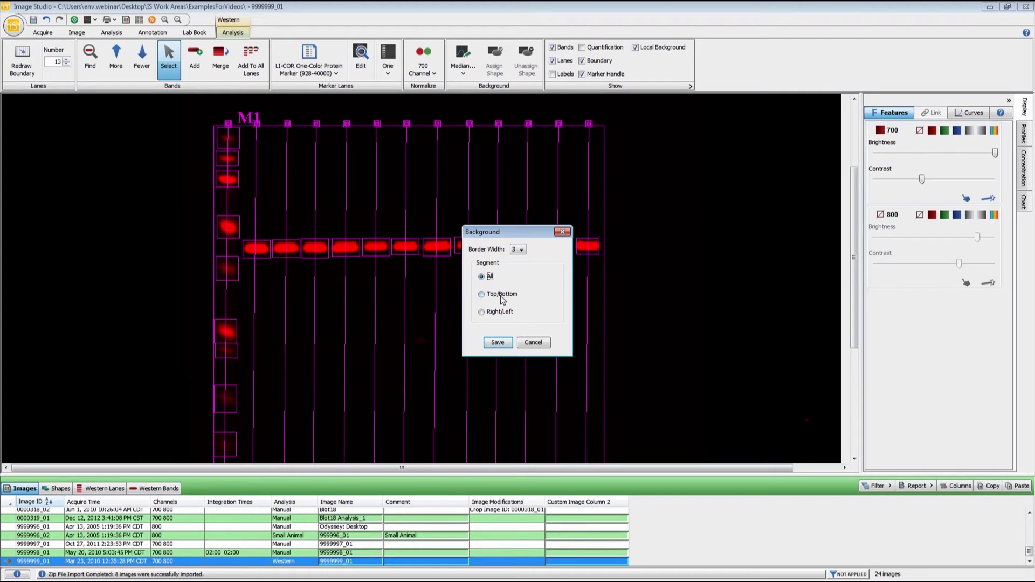
{"action": "left_click", "coordinate": [483, 294]}
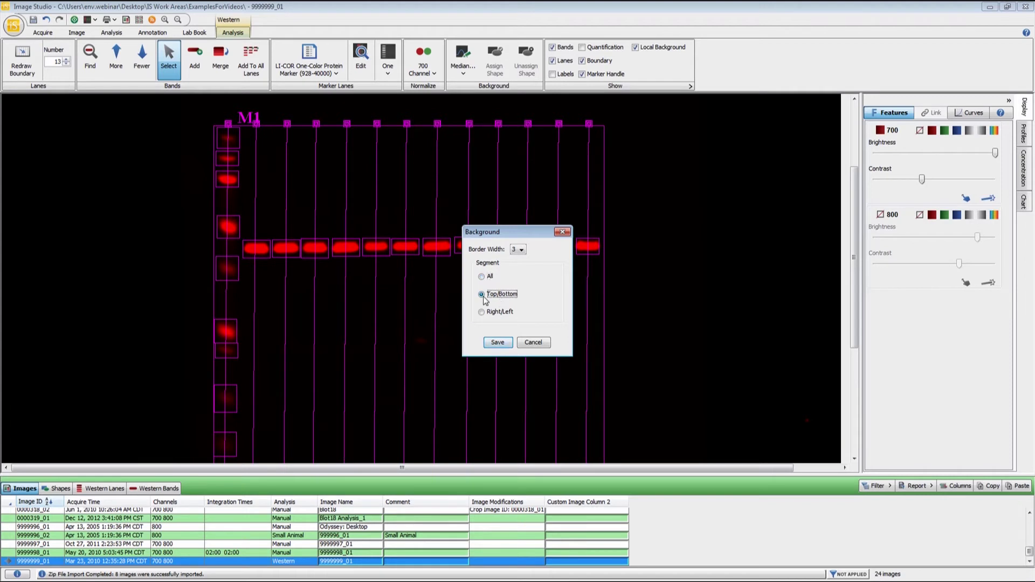
{"action": "left_click", "coordinate": [507, 313]}
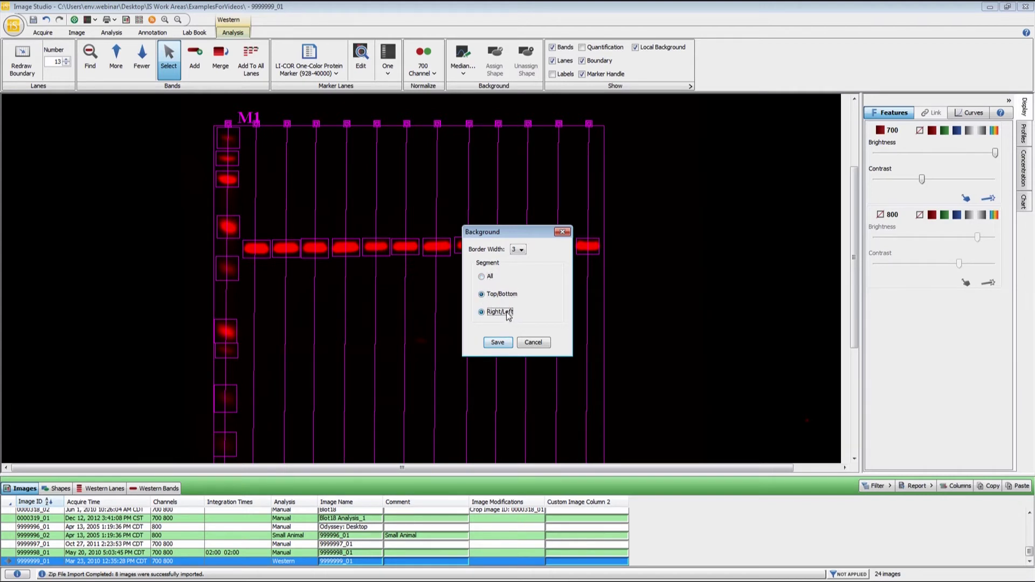
{"action": "left_click", "coordinate": [490, 277]}
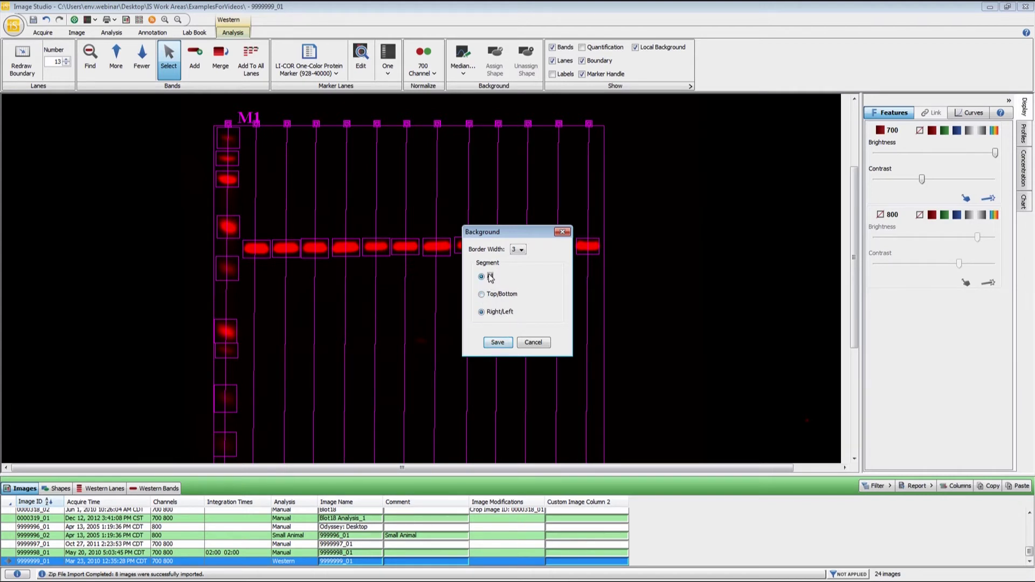
{"action": "left_click", "coordinate": [505, 343]}
{"action": "left_click", "coordinate": [463, 67]}
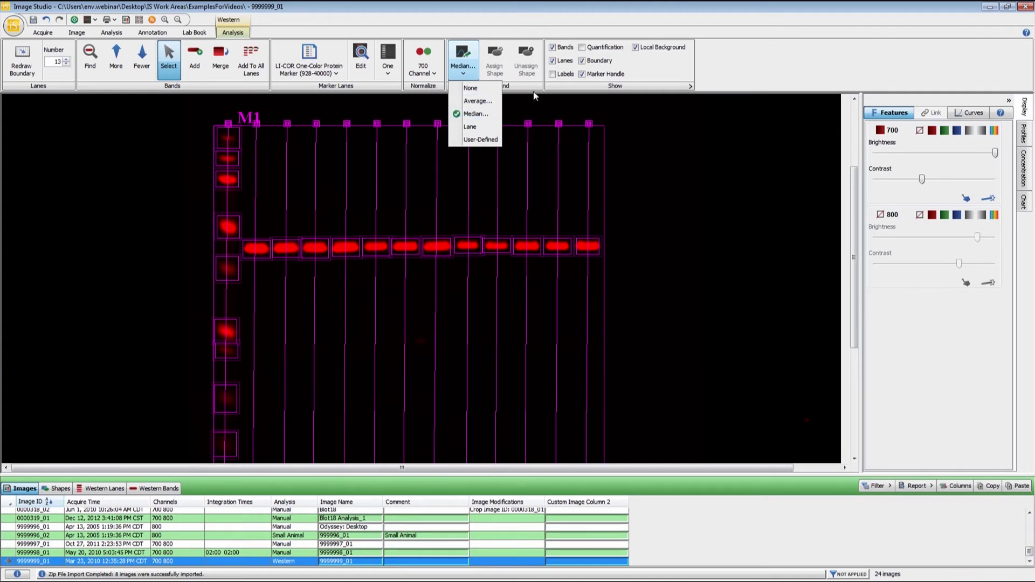
- Draw a rectangle left of the 13 lanes and assign it as a Background shape
{"action": "left_click", "coordinate": [663, 106]}
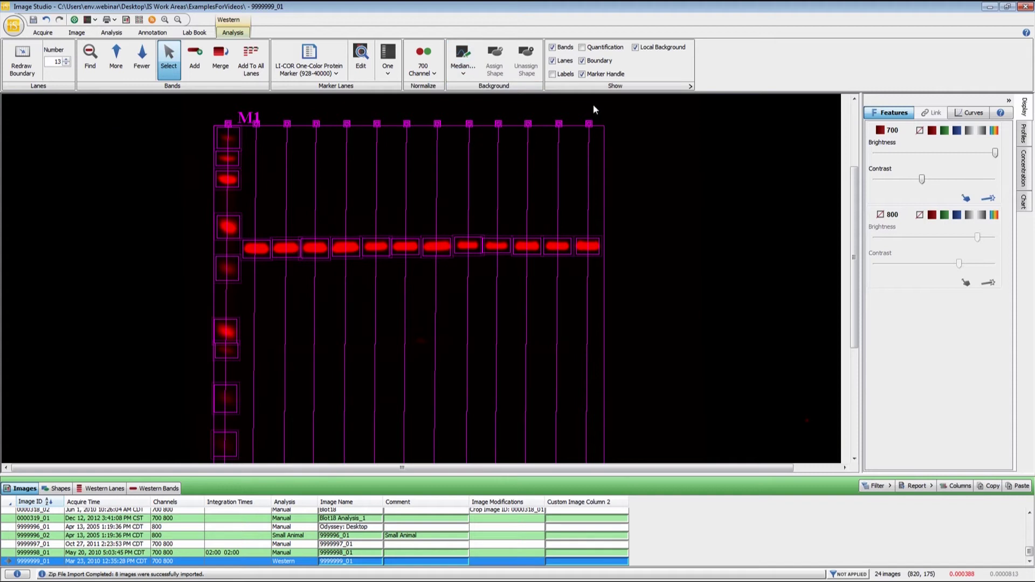
{"action": "left_click", "coordinate": [113, 34]}
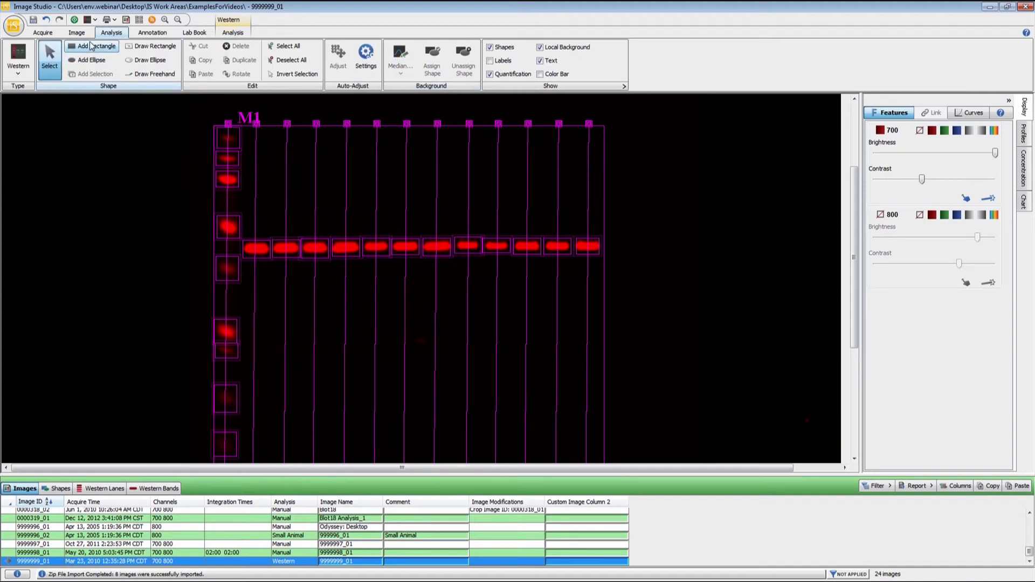
{"action": "left_click", "coordinate": [151, 46]}
{"action": "left_click_drag", "start_coordinate": [148, 201], "coordinate": [167, 249]}
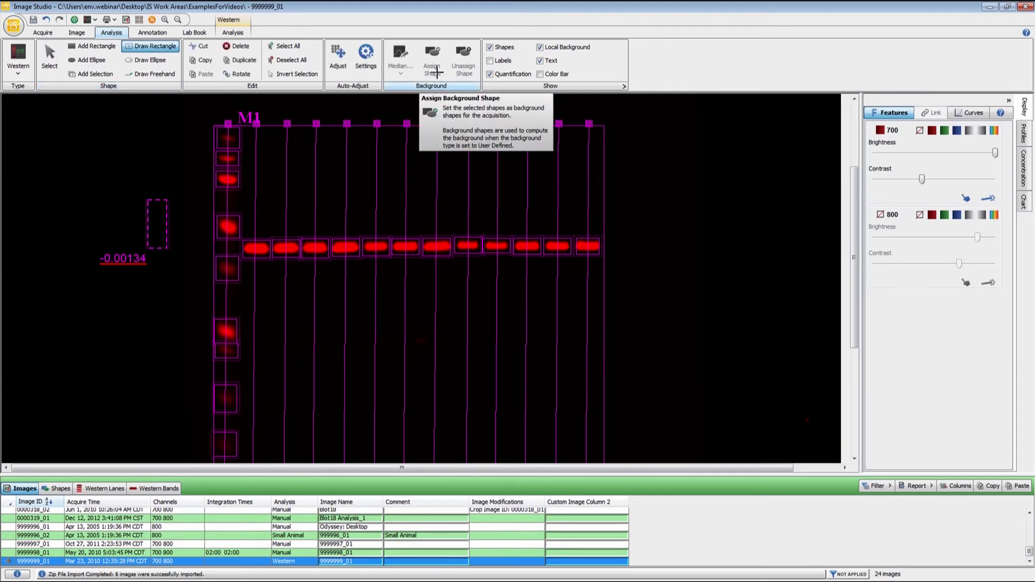
{"action": "left_click", "coordinate": [437, 73]}
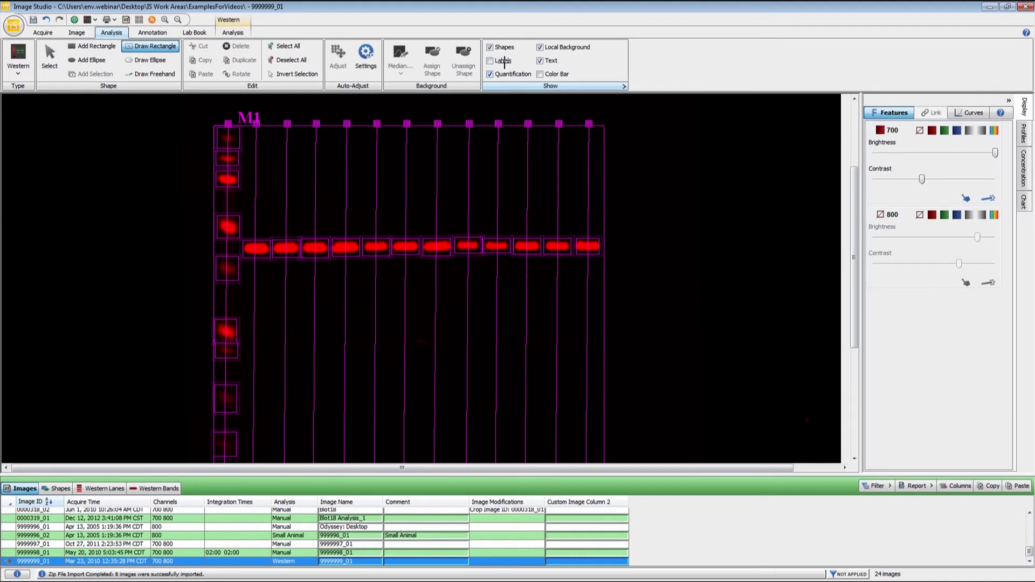
{"action": "left_click", "coordinate": [503, 62]}
{"action": "left_click", "coordinate": [503, 61]}
{"action": "left_click", "coordinate": [503, 76]}
{"action": "left_click", "coordinate": [503, 75]}
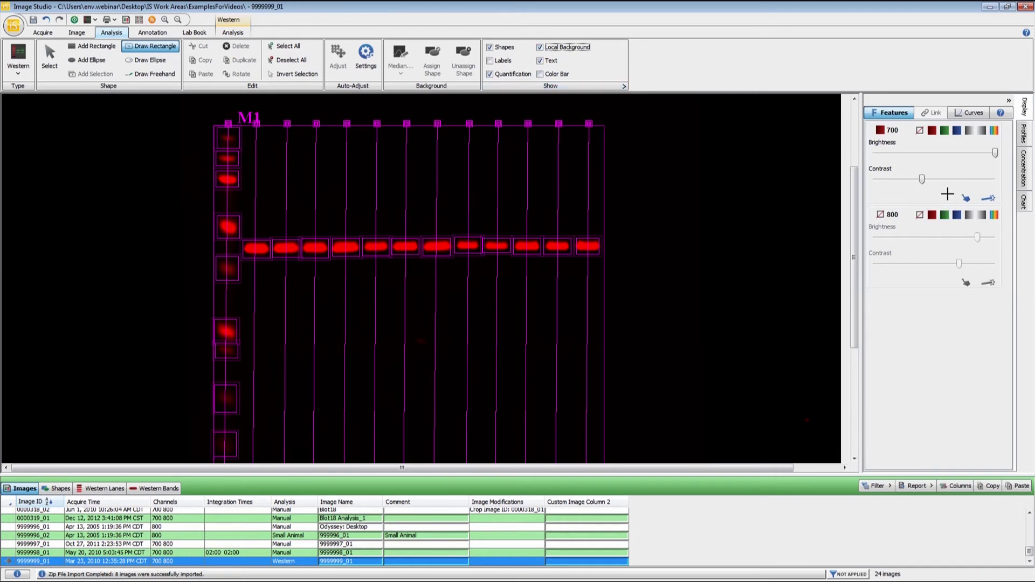
{"action": "left_click", "coordinate": [944, 215]}
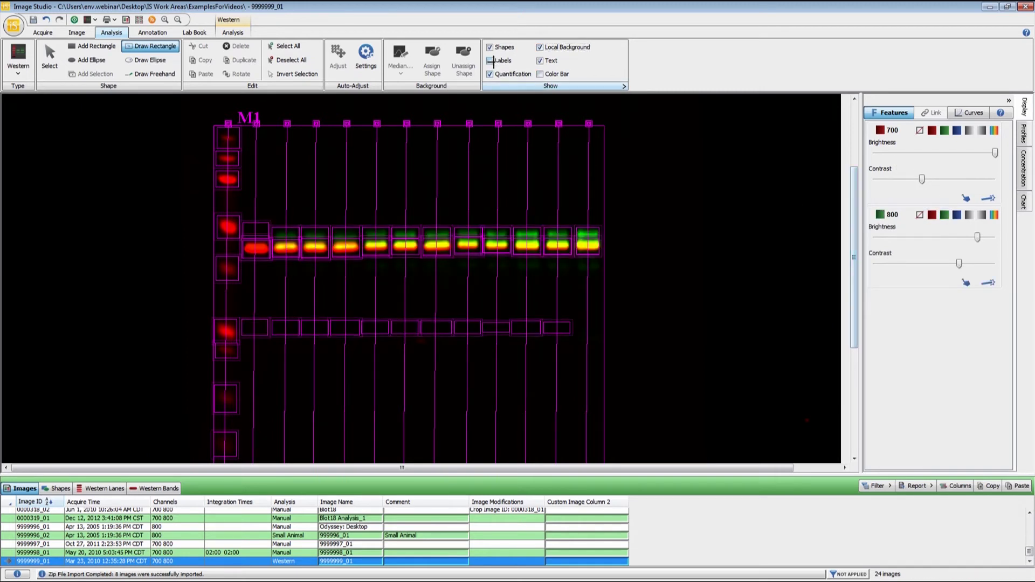
{"action": "left_click", "coordinate": [232, 34]}
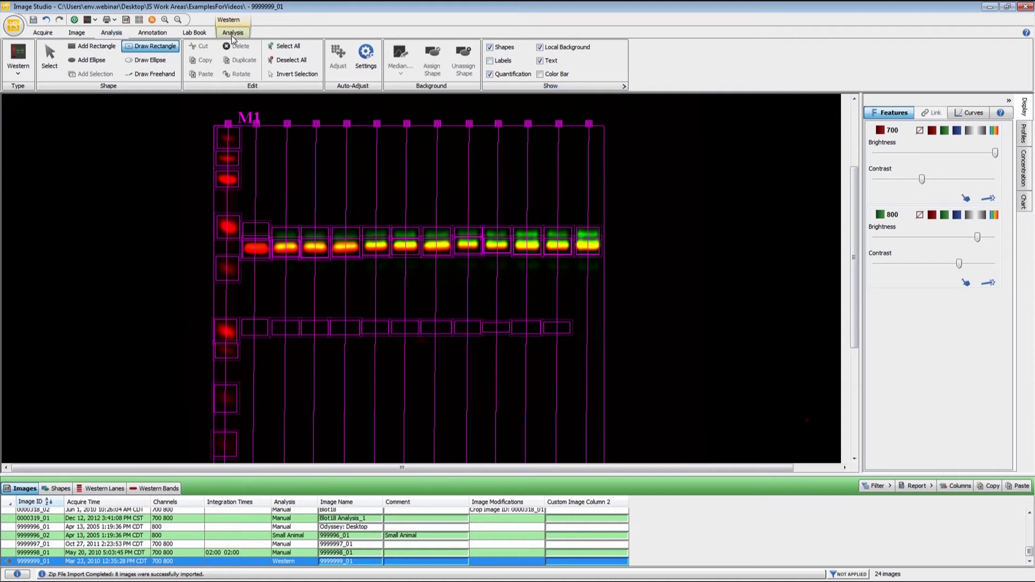
{"action": "left_click", "coordinate": [565, 48]}
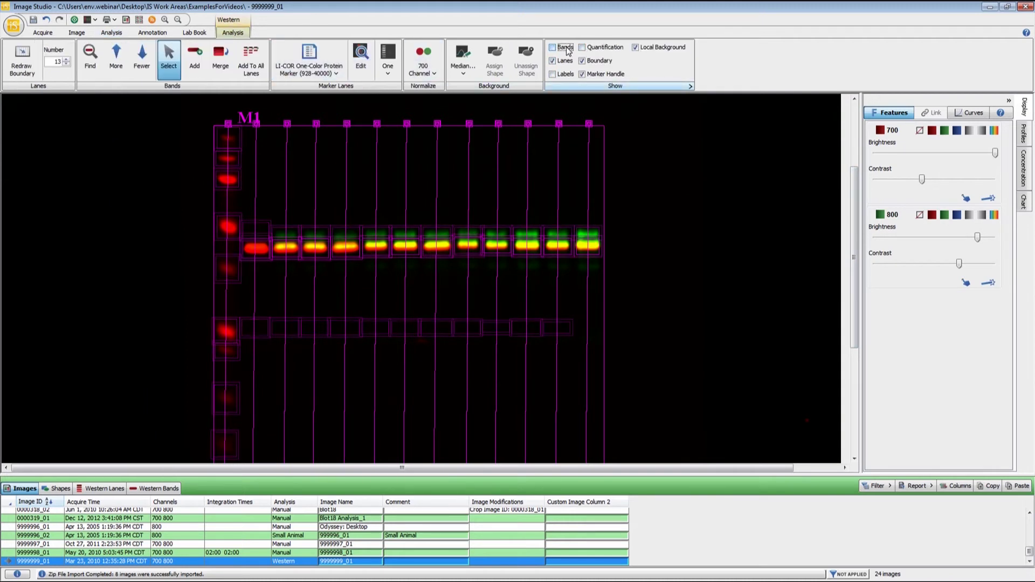
{"action": "left_click", "coordinate": [566, 49]}
{"action": "left_click", "coordinate": [566, 61]}
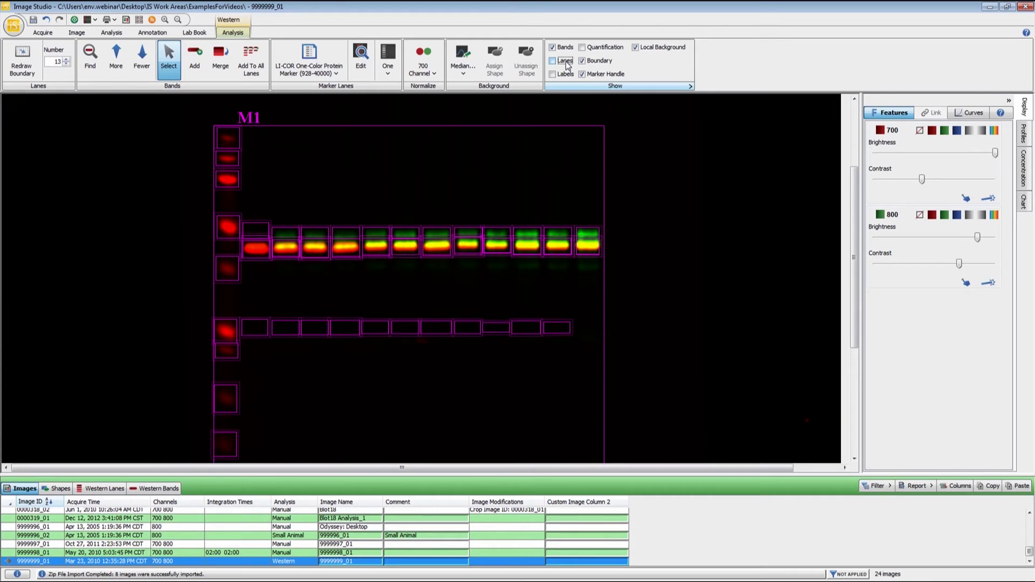
{"action": "left_click", "coordinate": [566, 64]}
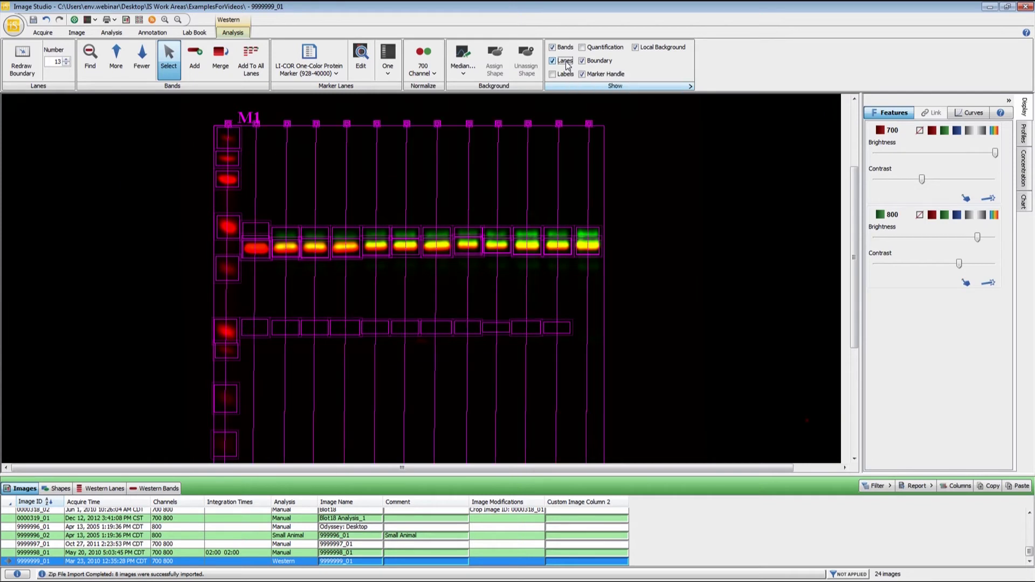
{"action": "left_click", "coordinate": [636, 50]}
{"action": "left_click", "coordinate": [636, 49]}
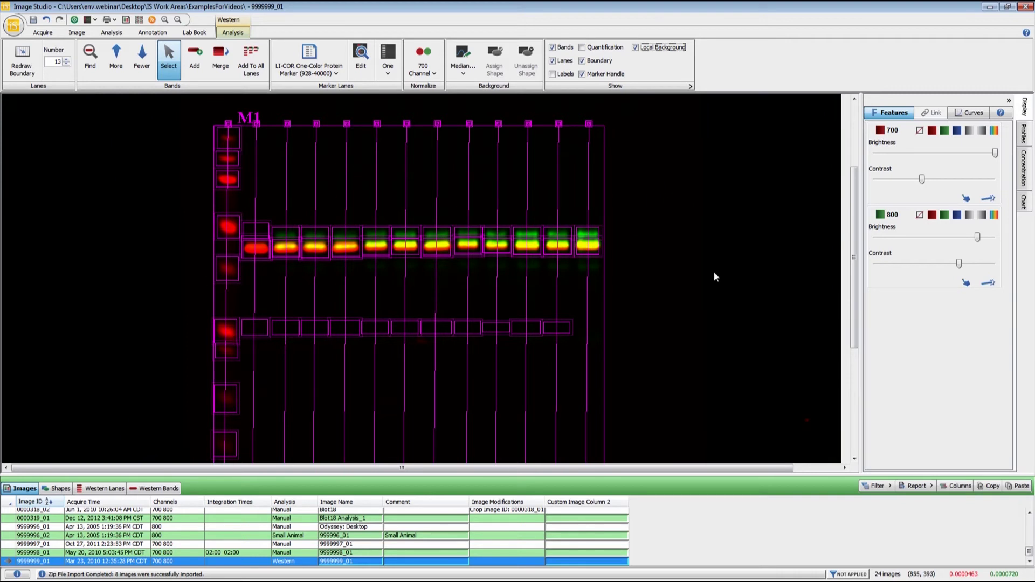
{"action": "left_click", "coordinate": [889, 114]}
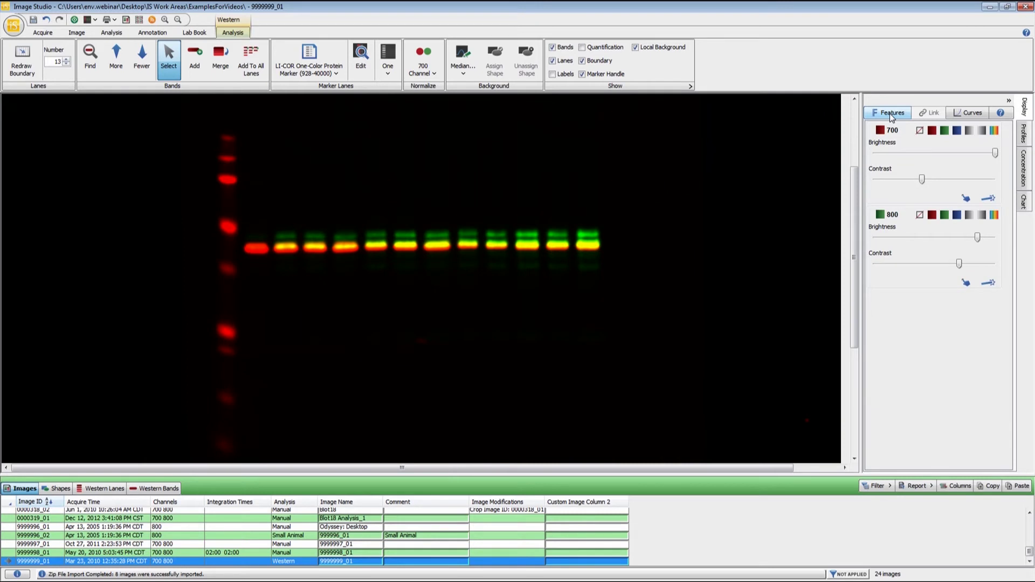
{"action": "left_click", "coordinate": [888, 112]}
{"action": "left_click", "coordinate": [889, 114]}
{"action": "left_click", "coordinate": [889, 115]}
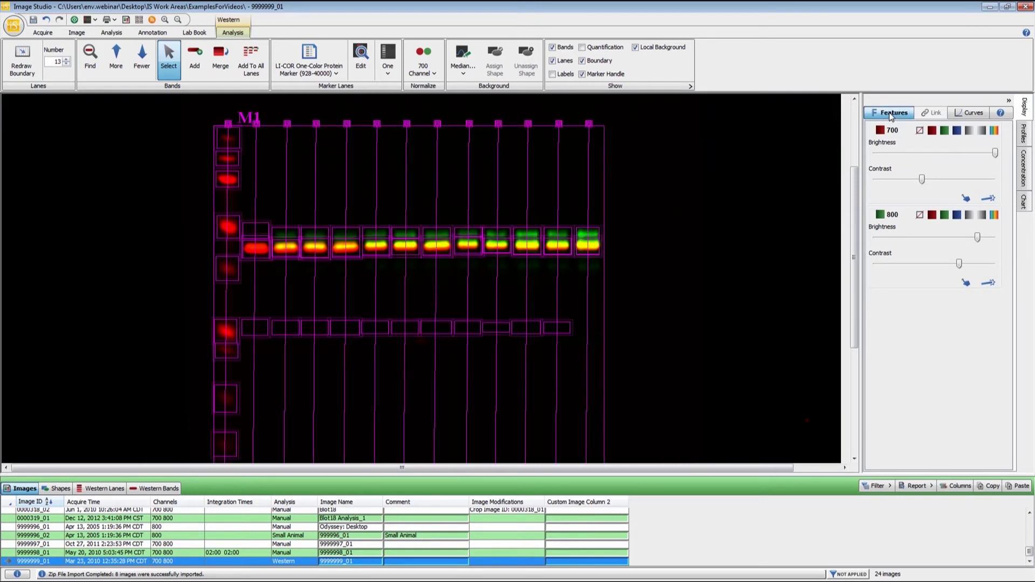
{"action": "left_click", "coordinate": [890, 114]}
{"action": "left_click", "coordinate": [888, 112]}
{"action": "left_click", "coordinate": [95, 489]}
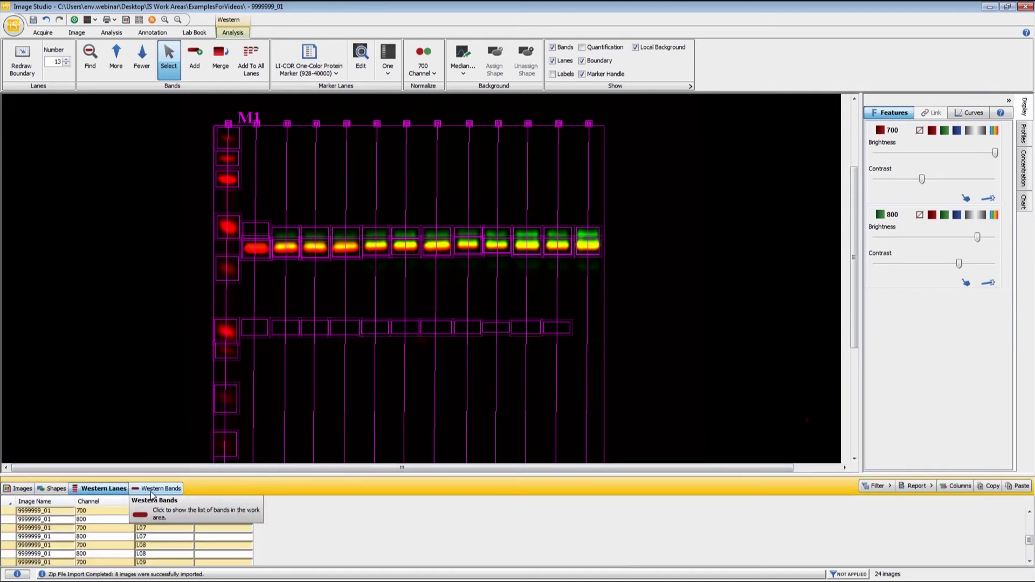
- Enlarge the data table and set lane L01's Sample field to Sample1
{"action": "left_click", "coordinate": [149, 490]}
{"action": "left_click", "coordinate": [95, 489]}
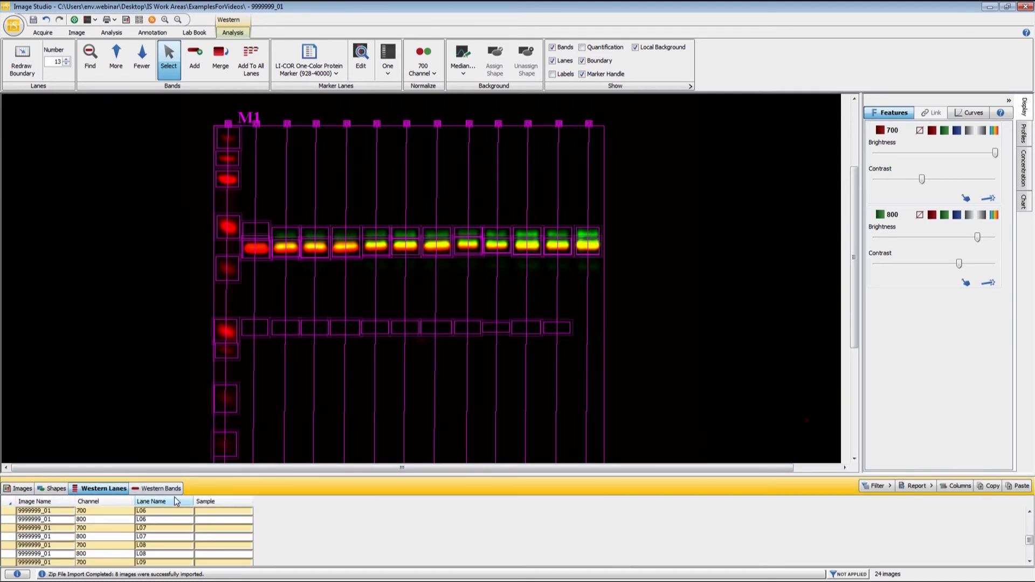
{"action": "left_click_drag", "start_coordinate": [231, 475], "coordinate": [231, 413]}
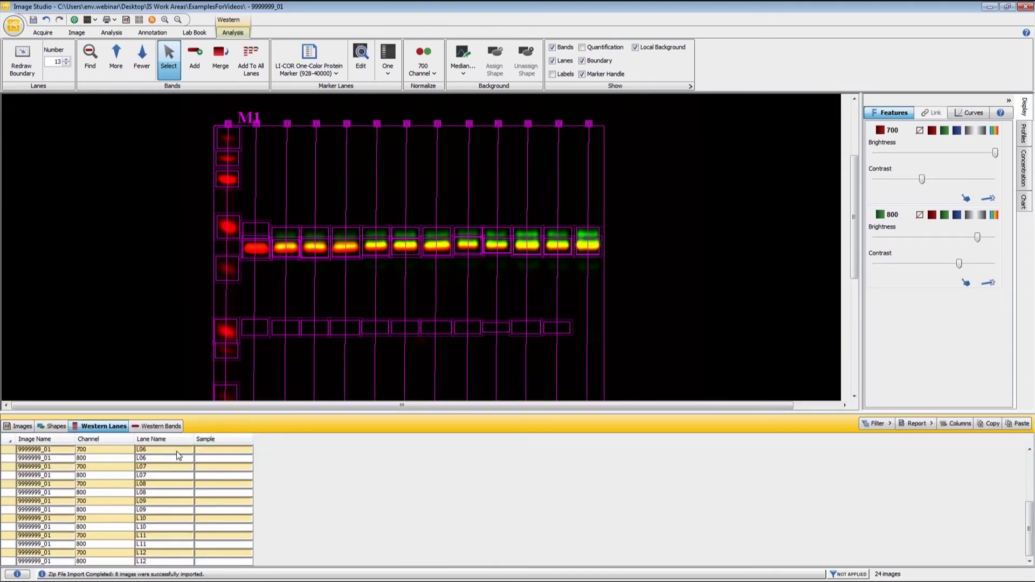
{"action": "left_click", "coordinate": [142, 426]}
{"action": "left_click", "coordinate": [100, 426]}
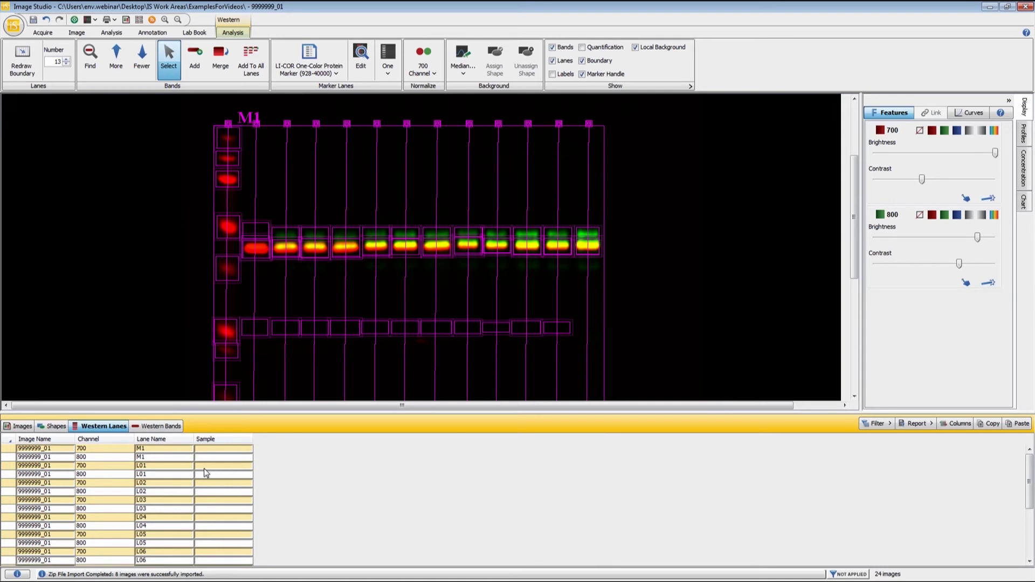
{"action": "left_click", "coordinate": [205, 468]}
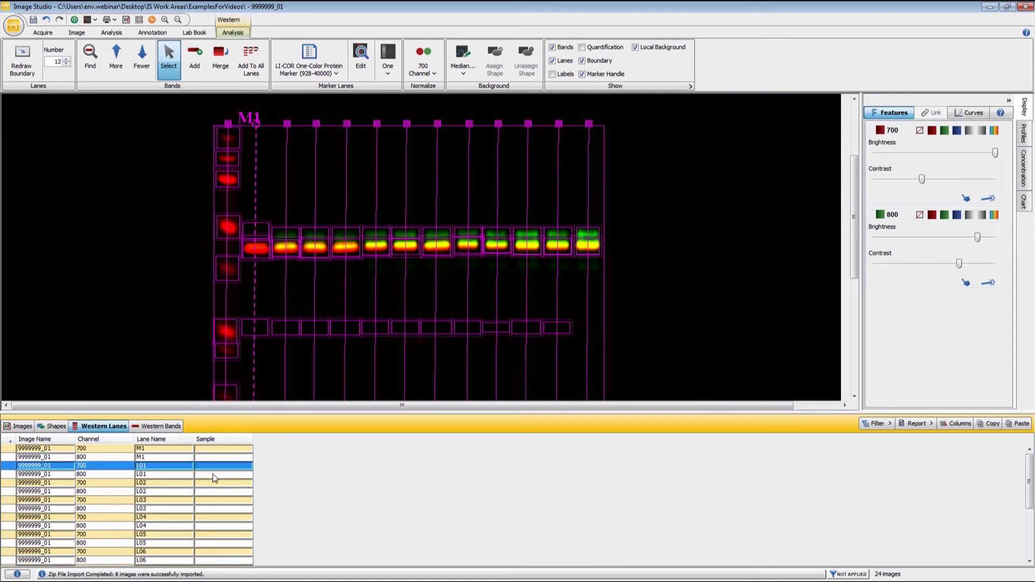
{"action": "left_click", "coordinate": [216, 466]}
{"action": "key", "text": "Return"}
- Rename lane L01 to Sample1 and view its bands in the Western Bands table
{"action": "left_click", "coordinate": [170, 427]}
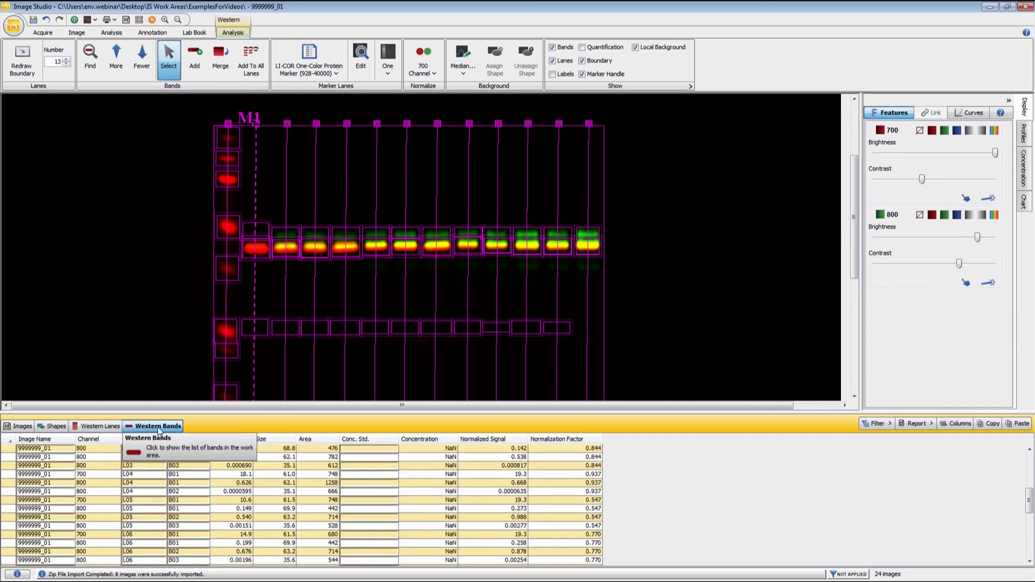
{"action": "left_click", "coordinate": [101, 426]}
{"action": "double_click", "coordinate": [177, 468]}
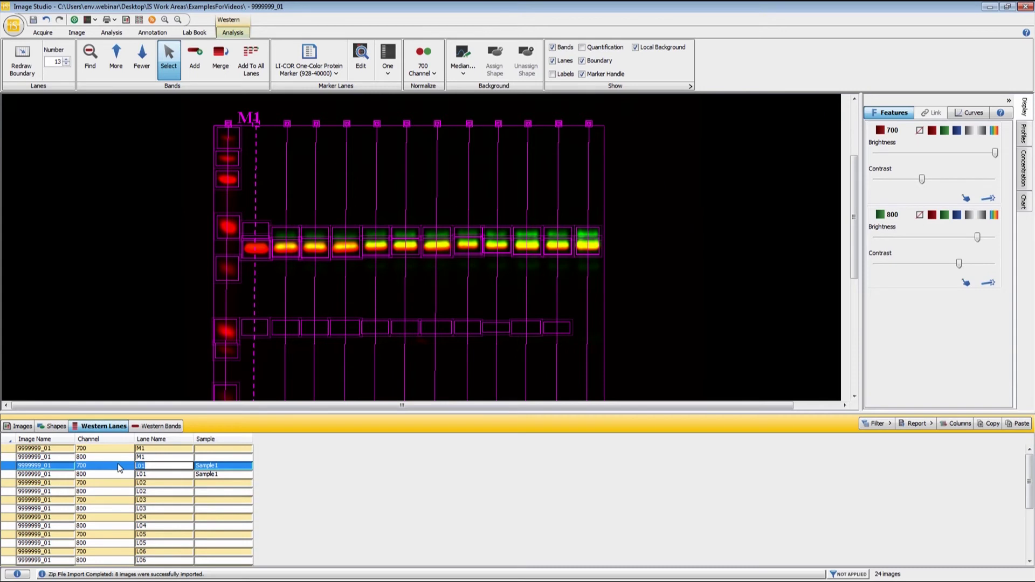
{"action": "type", "text": "Sample1"}
{"action": "key", "text": "Return"}
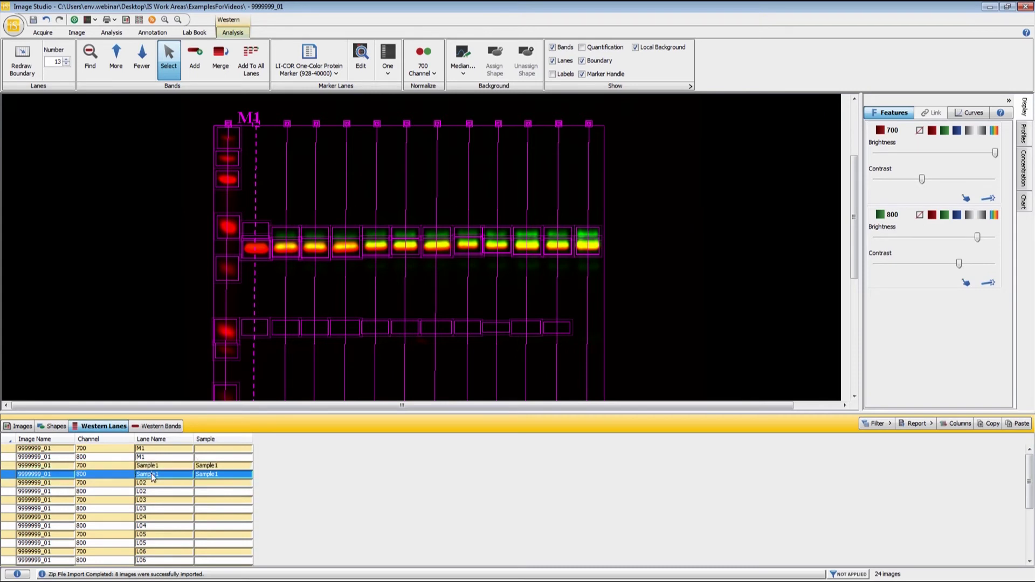
{"action": "left_click", "coordinate": [154, 429]}
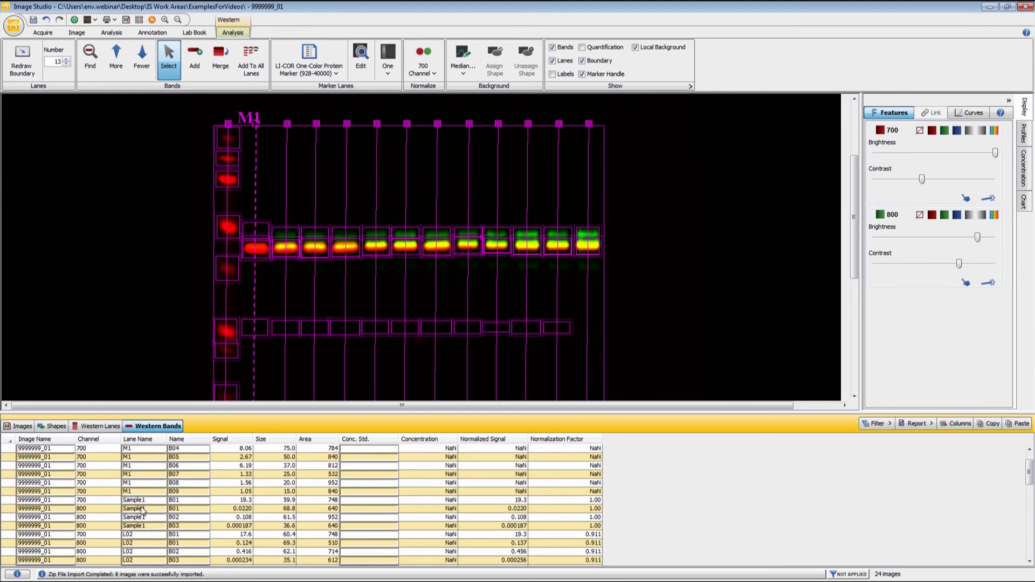
- Select the Sample1 B01 band row and set the 800 channel colour to none
{"action": "left_click", "coordinate": [105, 427]}
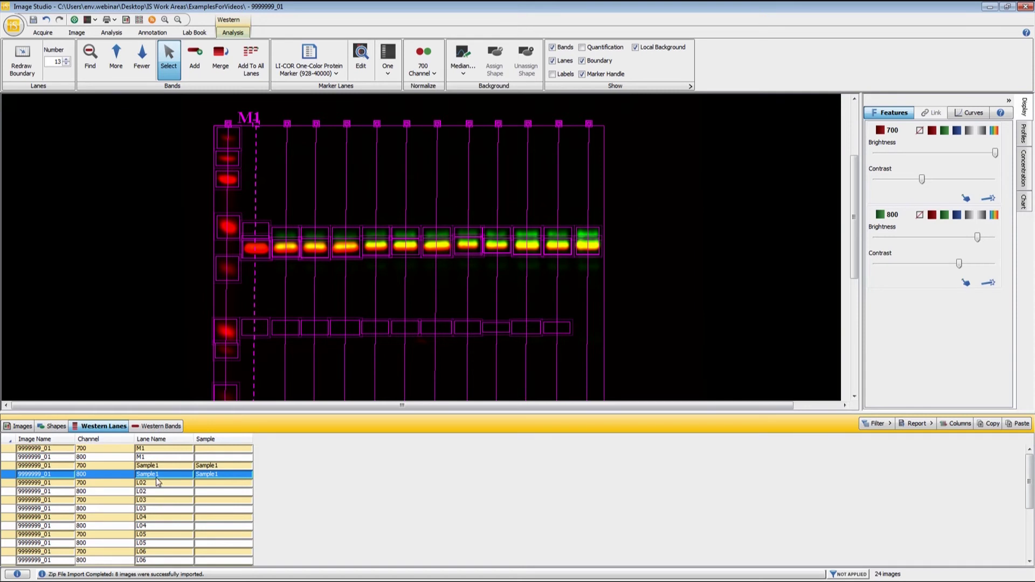
{"action": "left_click", "coordinate": [153, 427]}
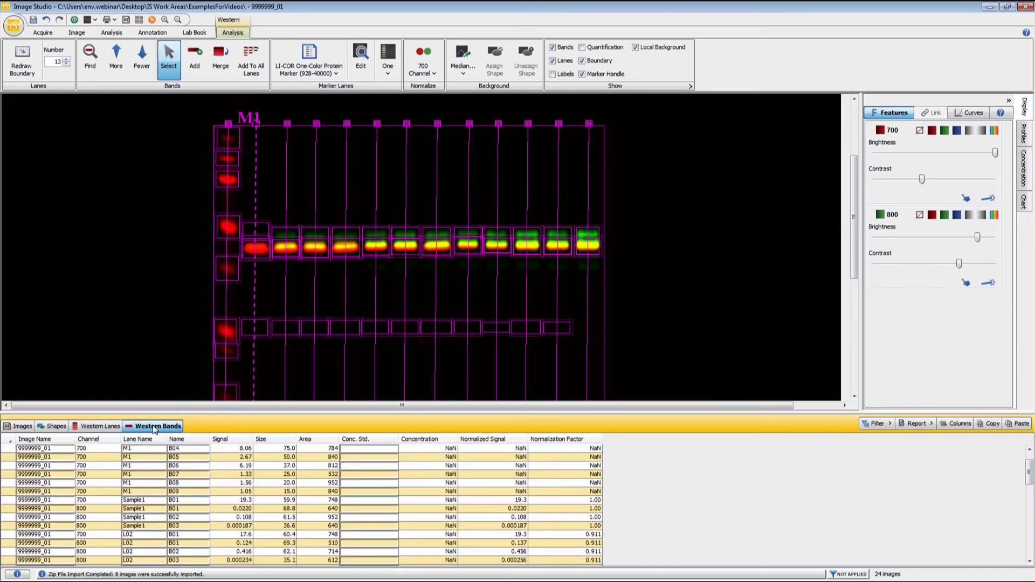
{"action": "left_click", "coordinate": [235, 501]}
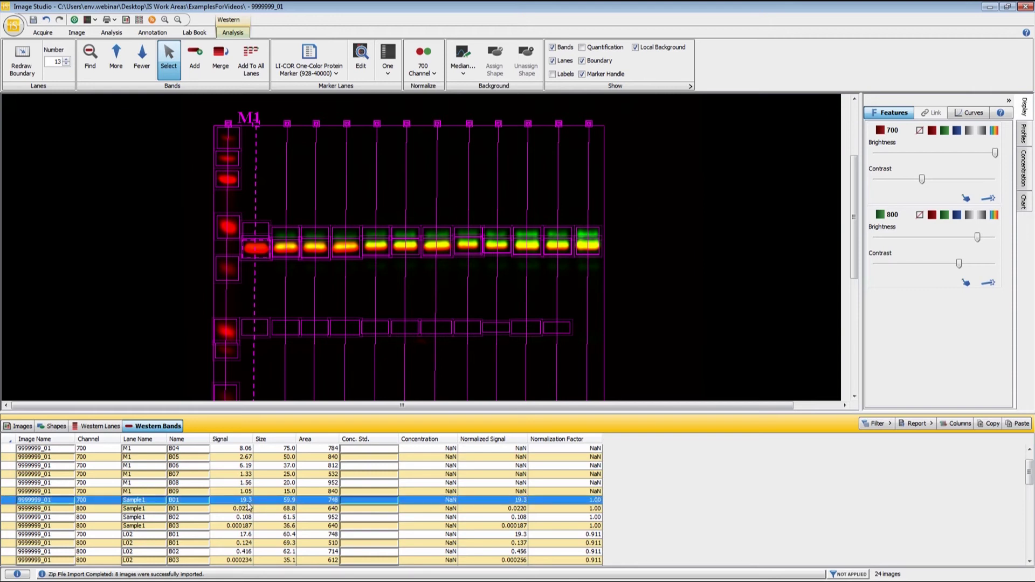
{"action": "left_click", "coordinate": [920, 216]}
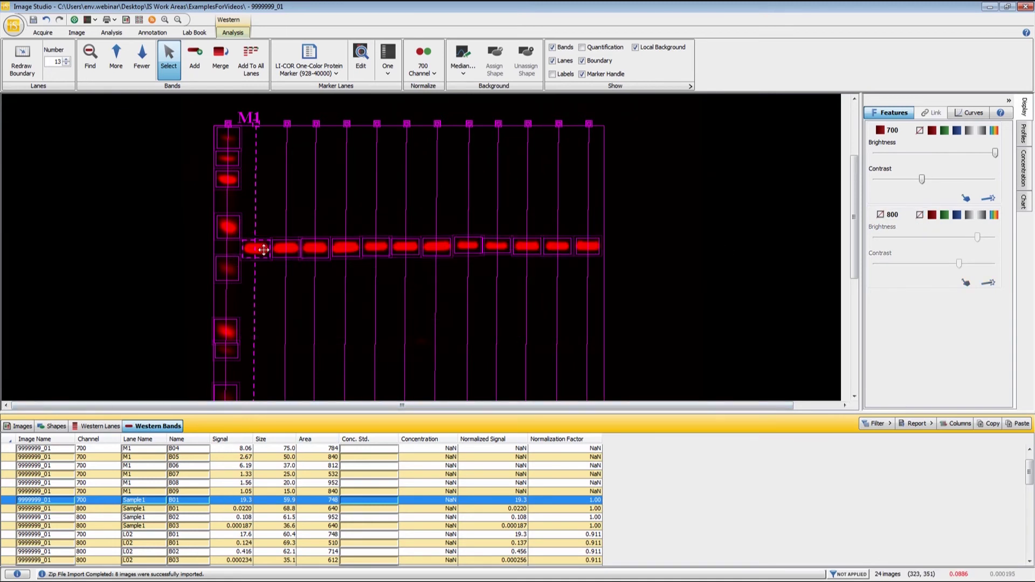
- Inspect the lane 3 band and the Sample1 B02, B03 and 700-channel B01 rows
{"action": "left_click", "coordinate": [320, 252]}
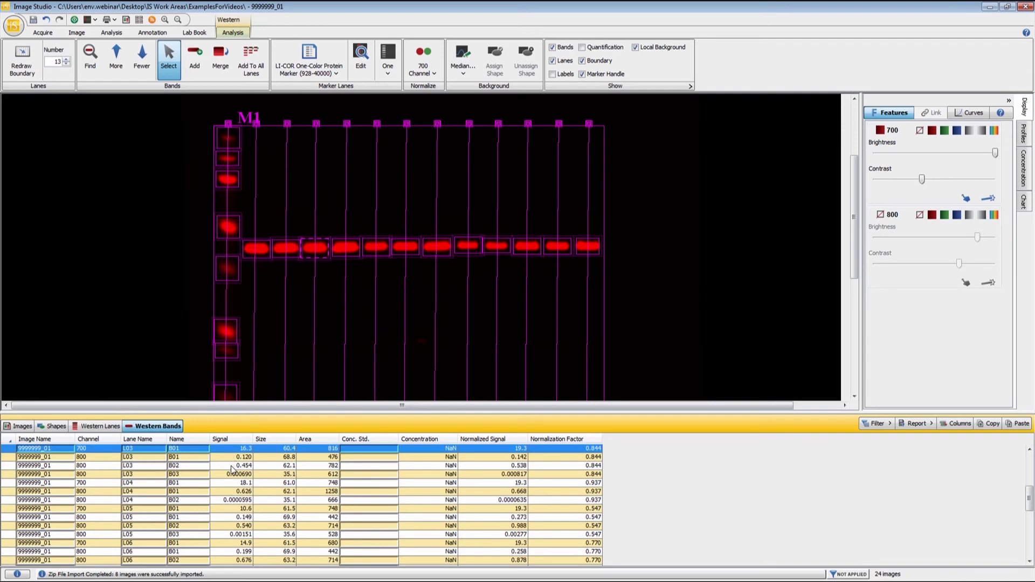
{"action": "scroll", "coordinate": [235, 474], "scroll_direction": "up", "scroll_amount": 2}
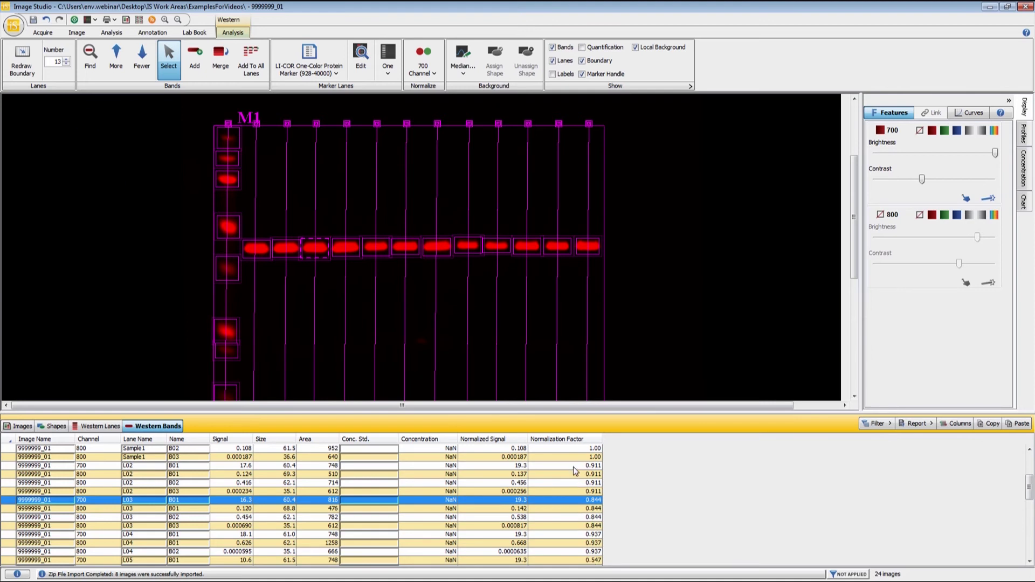
{"action": "left_click", "coordinate": [572, 450]}
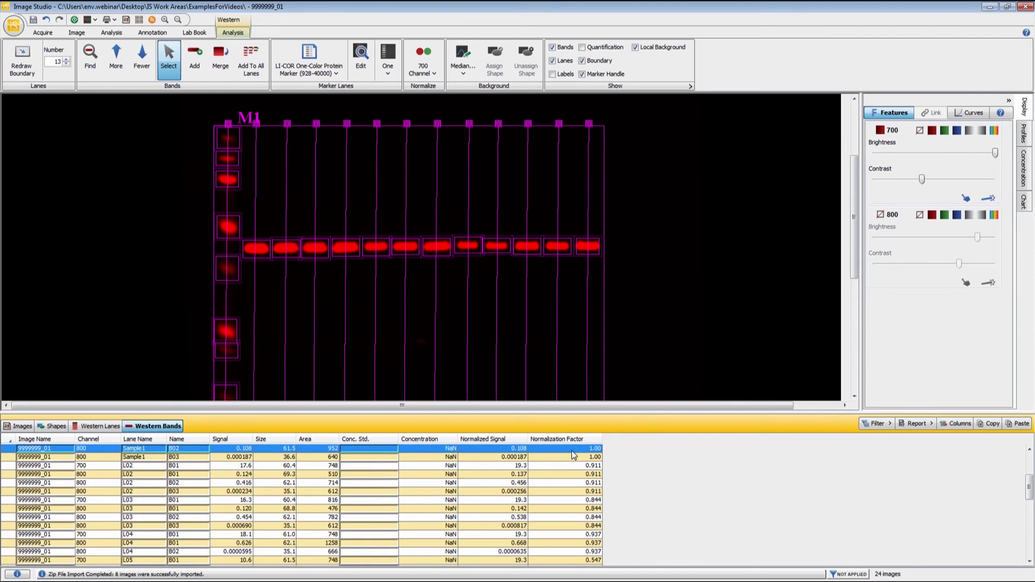
{"action": "left_click", "coordinate": [575, 458]}
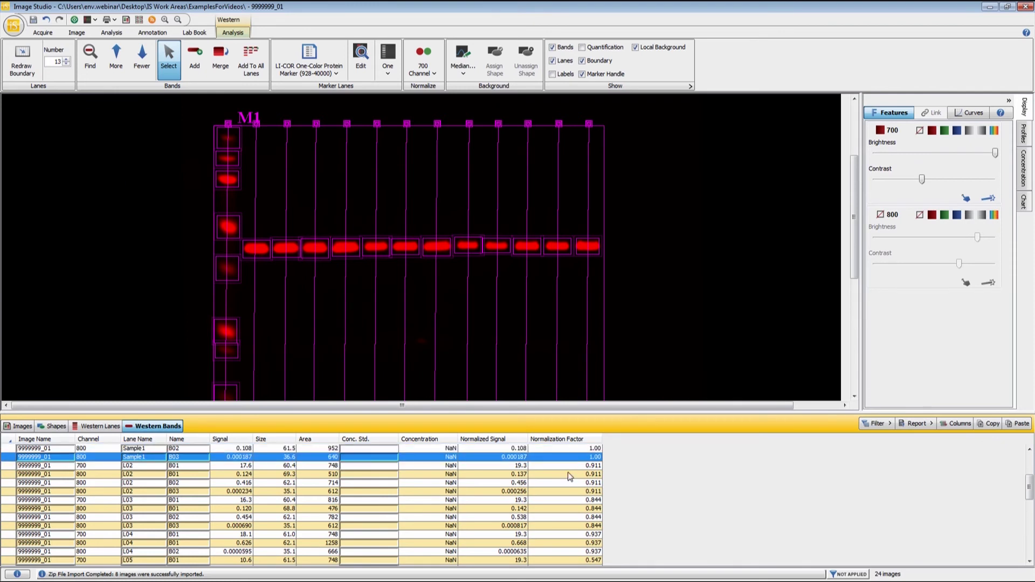
{"action": "scroll", "coordinate": [569, 483], "scroll_direction": "up", "scroll_amount": 3}
{"action": "left_click", "coordinate": [564, 510]}
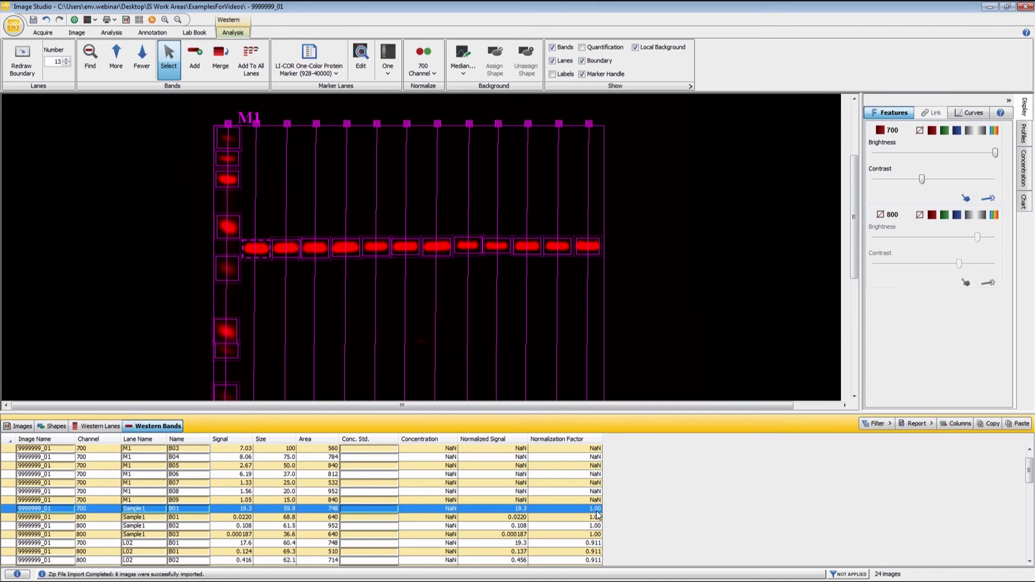
{"action": "left_click", "coordinate": [582, 543]}
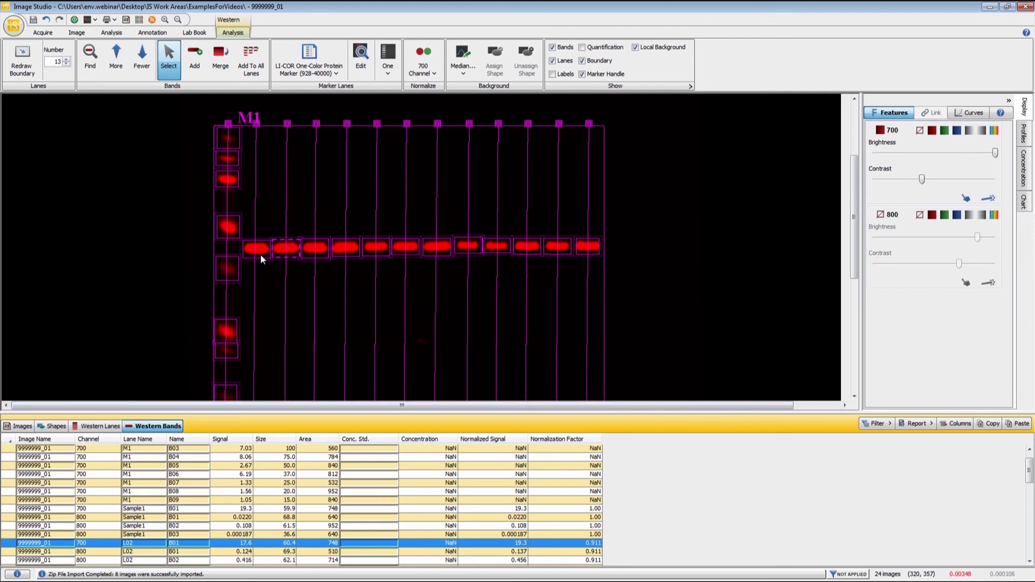
{"action": "scroll", "coordinate": [548, 529], "scroll_direction": "down", "scroll_amount": 1}
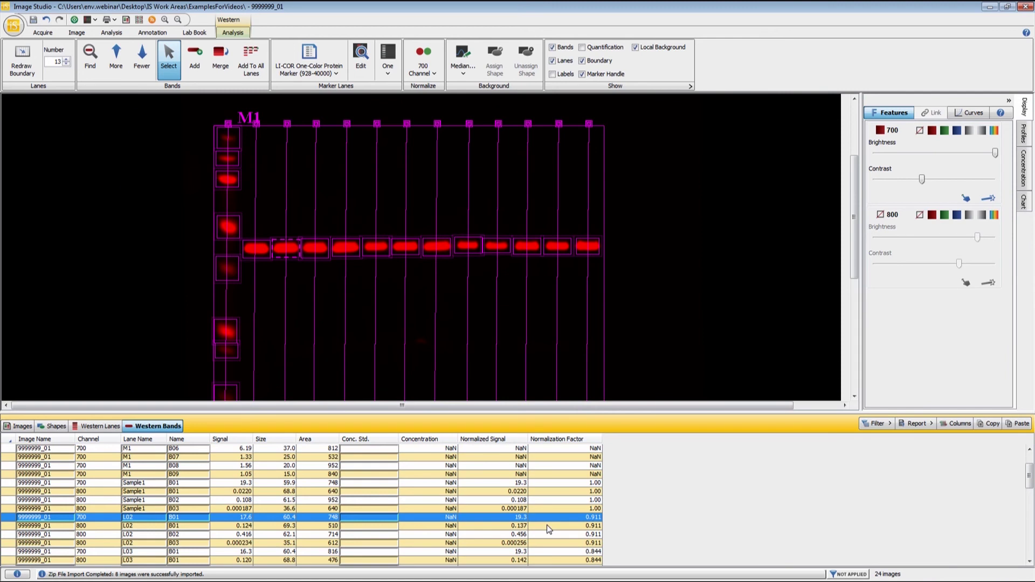
{"action": "scroll", "coordinate": [549, 530], "scroll_direction": "down", "scroll_amount": 1}
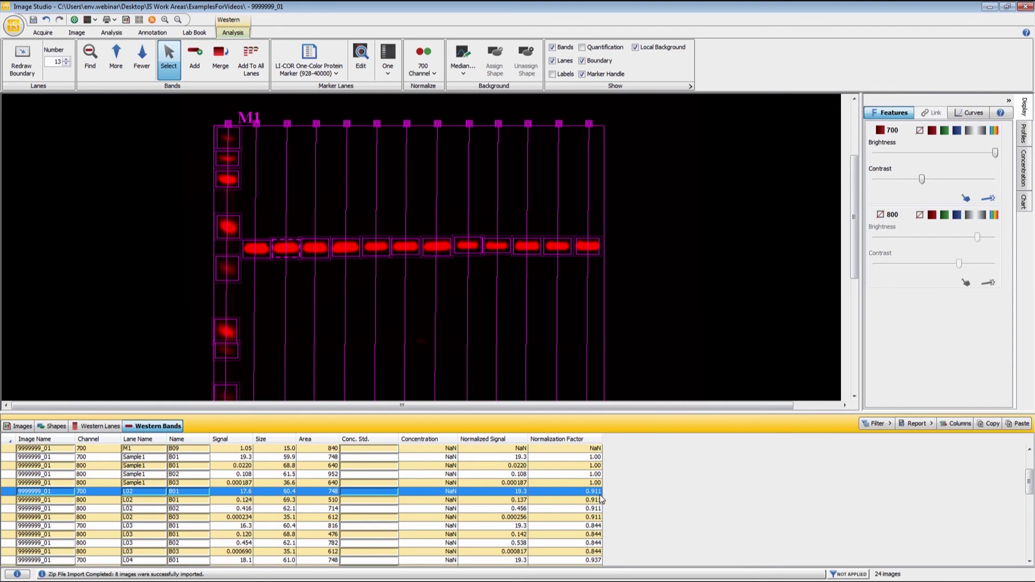
{"action": "left_click", "coordinate": [519, 500]}
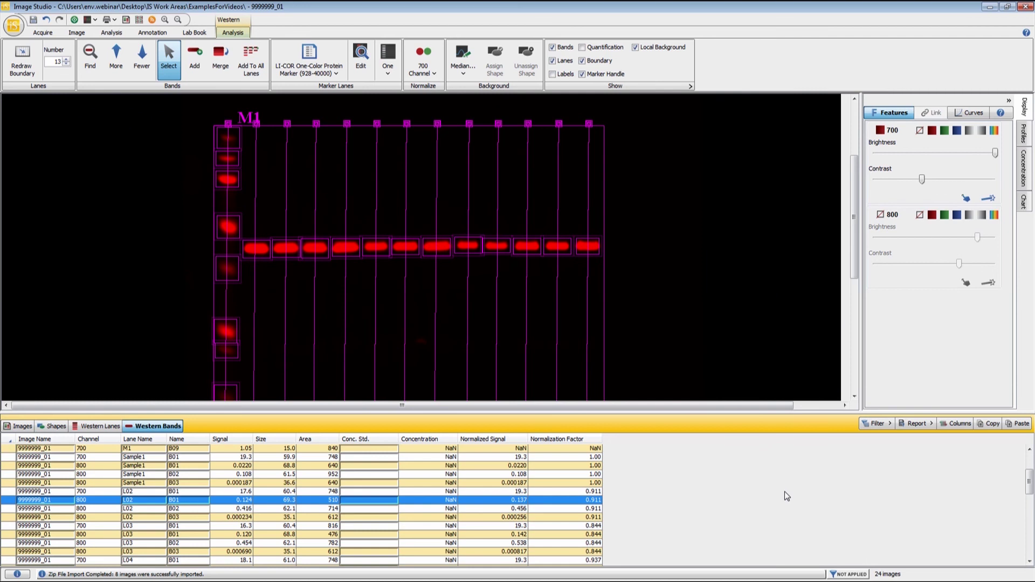
- Chart Western Bands - Signal in the side Chart panel, plotting 700 and 800 channel bars
{"action": "left_click", "coordinate": [1025, 202]}
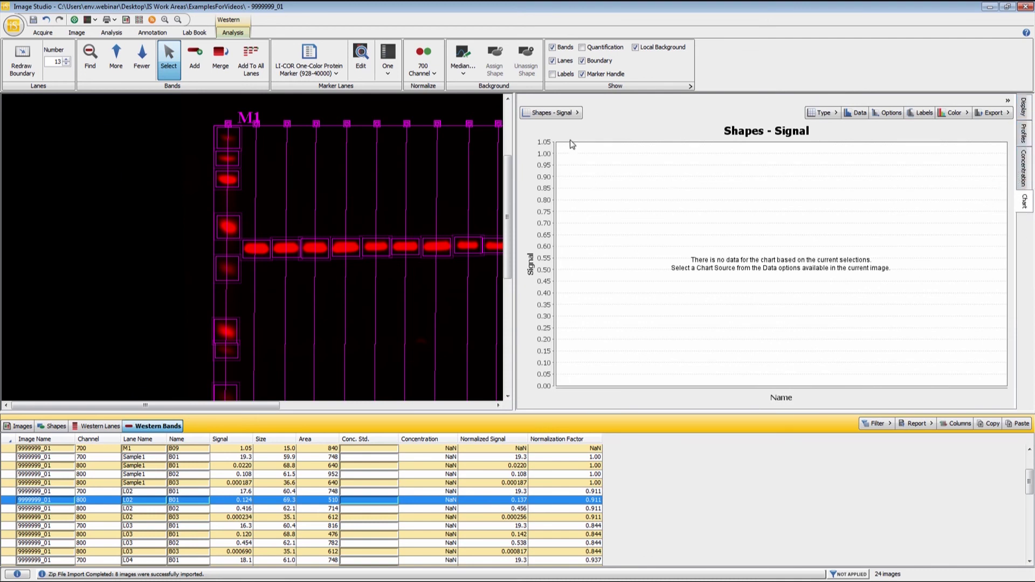
{"action": "left_click", "coordinate": [571, 114]}
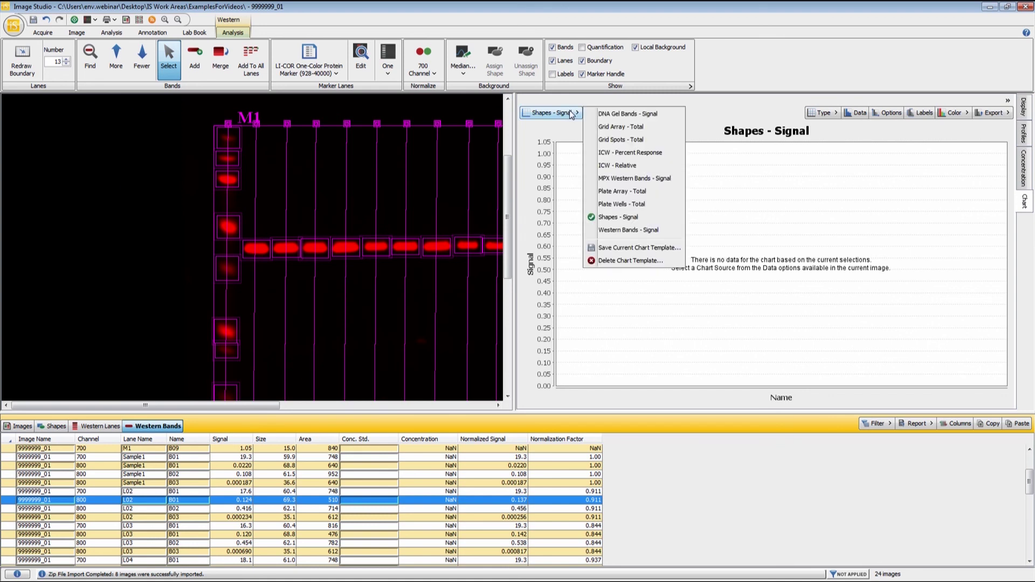
{"action": "left_click", "coordinate": [623, 231]}
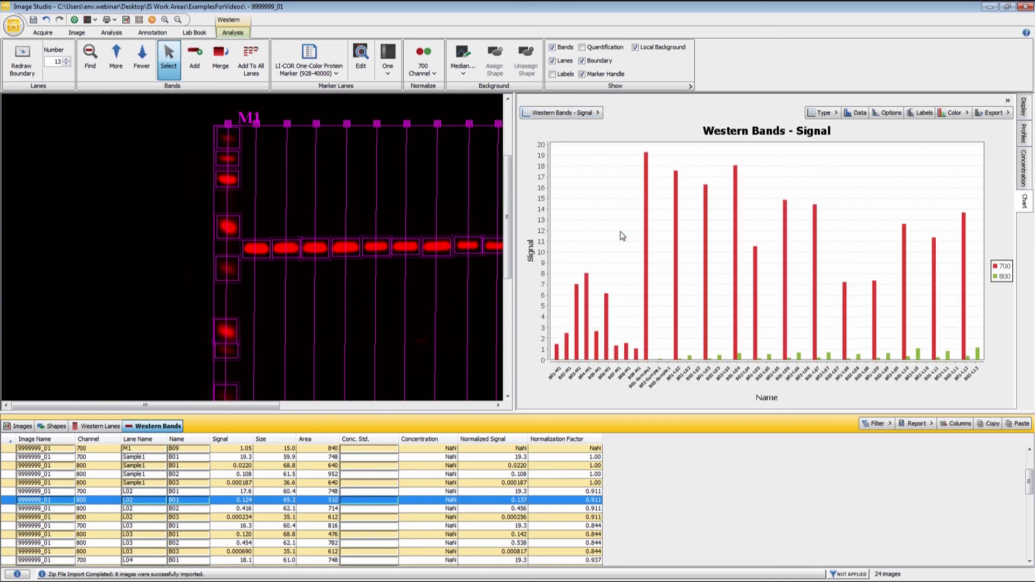